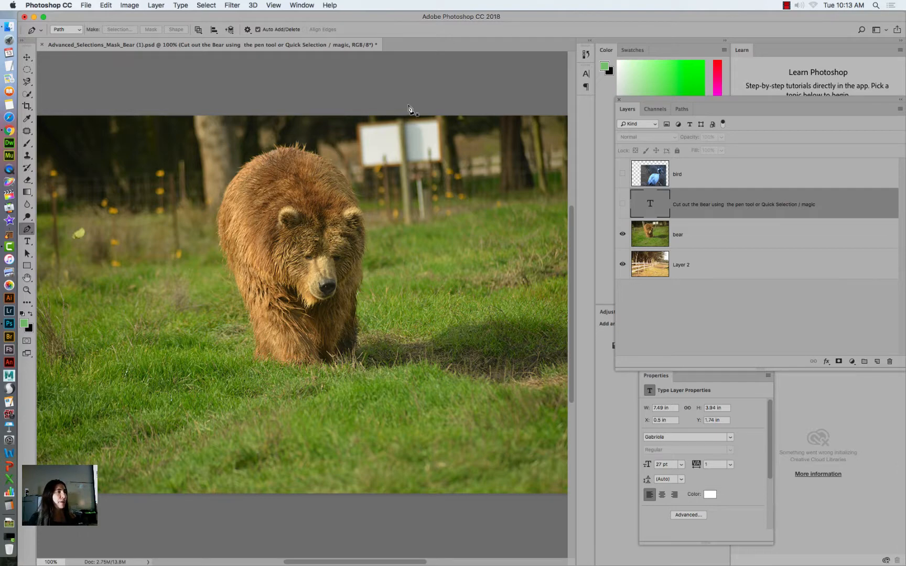
Make the bear layer the active layer.
{"action": "left_click", "coordinate": [712, 233]}
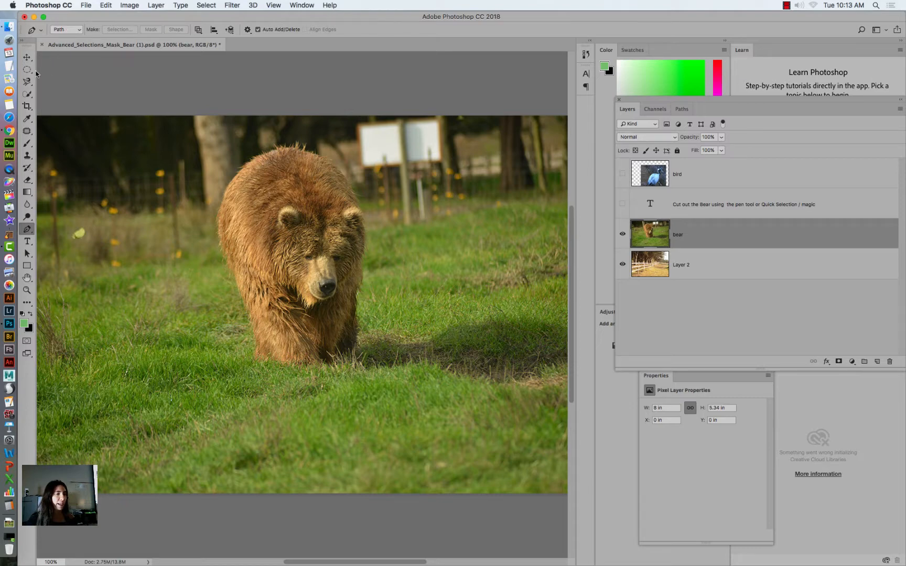
{"action": "left_click_drag", "start_coordinate": [26, 81], "coordinate": [61, 102]}
{"action": "left_click", "coordinate": [272, 148]}
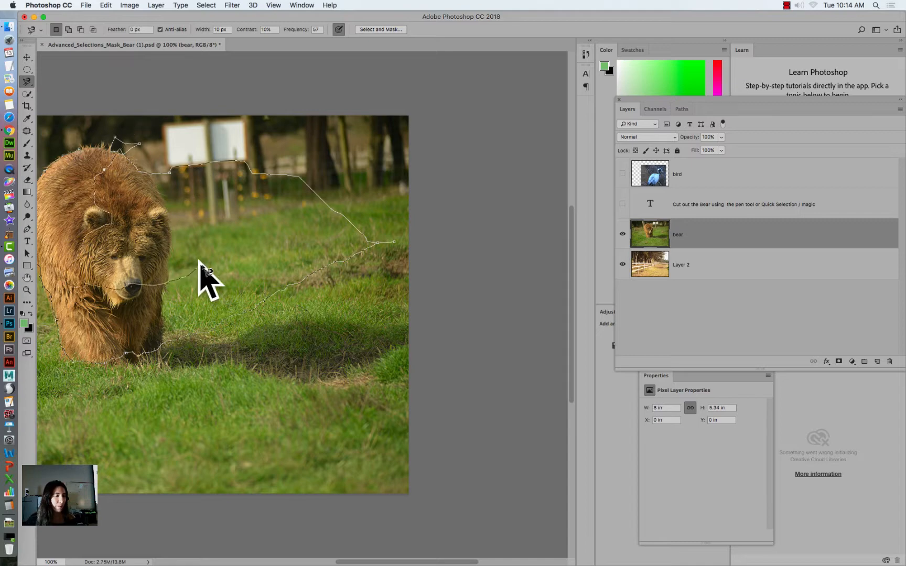
{"action": "key", "text": "Escape"}
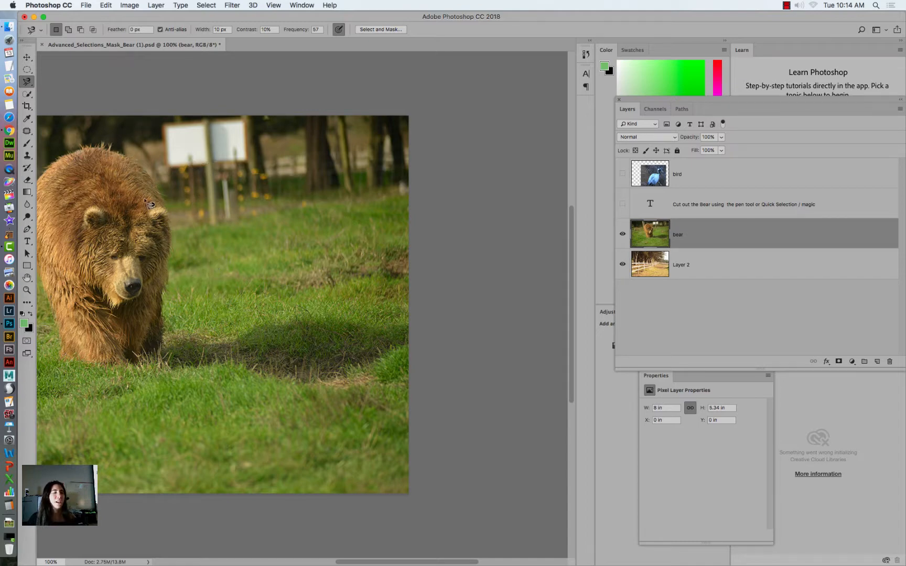
Reset the Essentials workspace to its default panel arrangement.
{"action": "left_click_drag", "start_coordinate": [132, 200], "coordinate": [256, 204]}
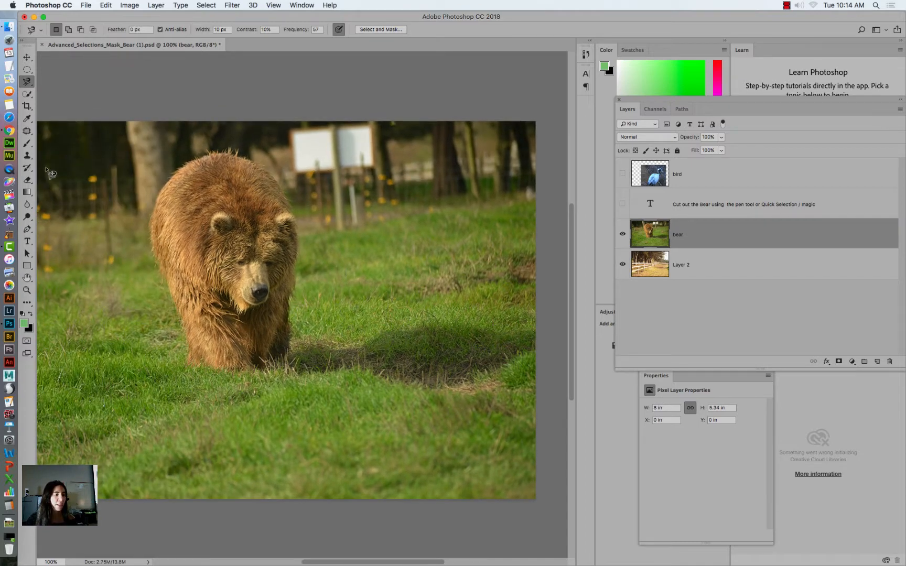
{"action": "left_click_drag", "start_coordinate": [27, 230], "coordinate": [66, 232]}
{"action": "left_click", "coordinate": [27, 290]}
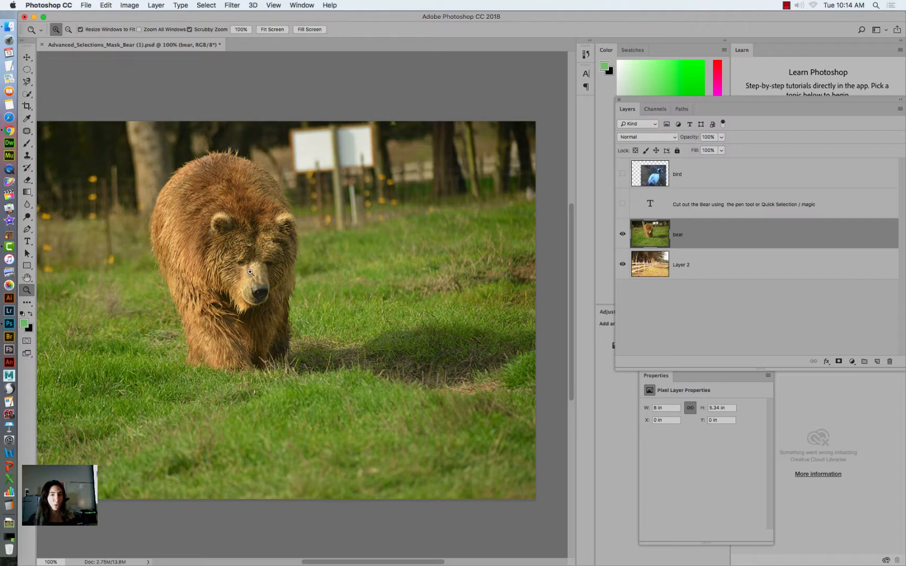
{"action": "left_click", "coordinate": [202, 335]}
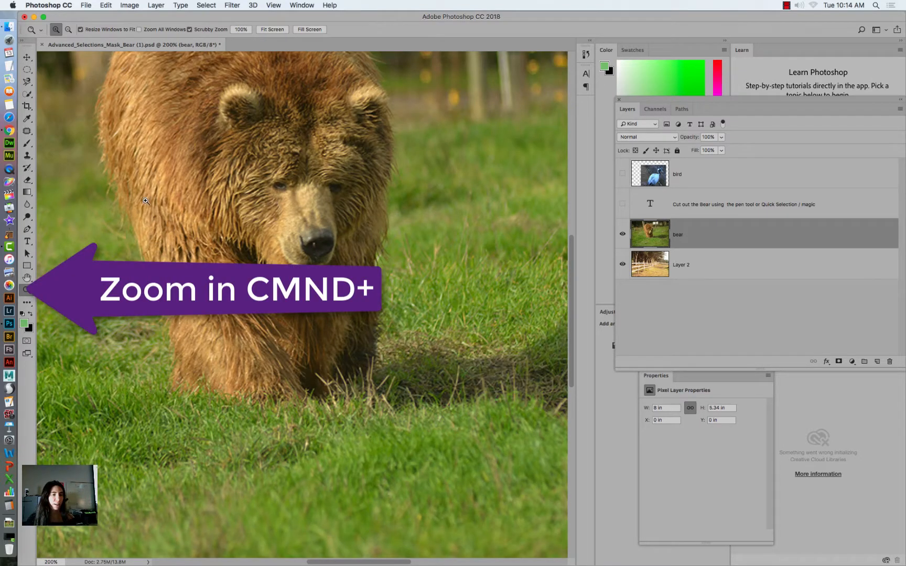
{"action": "left_click", "coordinate": [138, 198]}
{"action": "left_click_drag", "start_coordinate": [139, 333], "coordinate": [188, 242]}
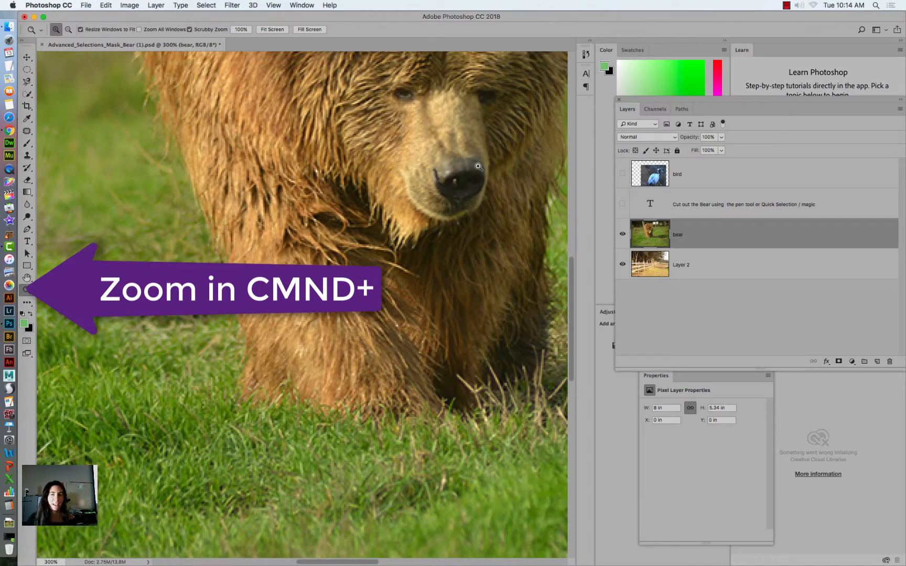
{"action": "mouse_move", "coordinate": [622, 109]}
{"action": "left_mouse_down"}
{"action": "mouse_move", "coordinate": [553, 100]}
{"action": "mouse_move", "coordinate": [618, 90]}
{"action": "left_mouse_up"}
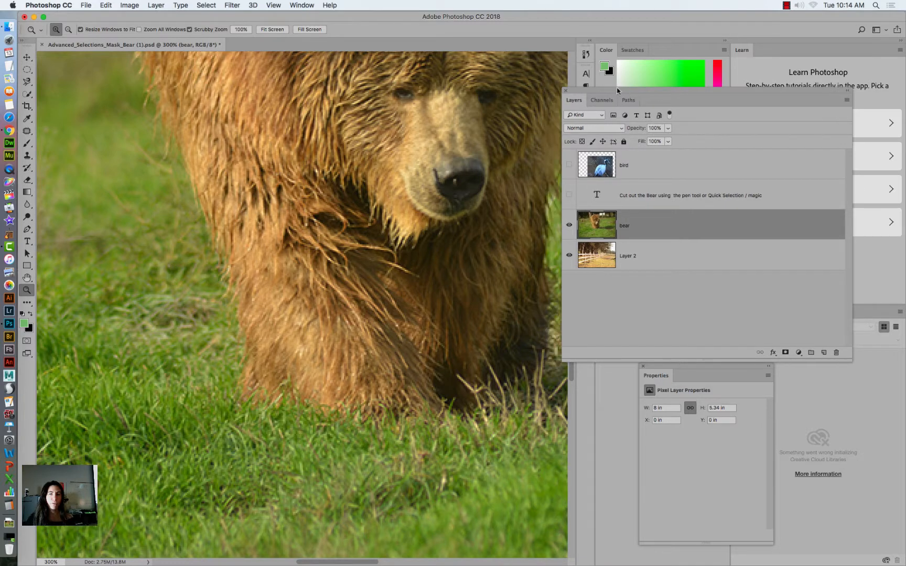
{"action": "left_click", "coordinate": [308, 7]}
{"action": "mouse_move", "coordinate": [420, 25]}
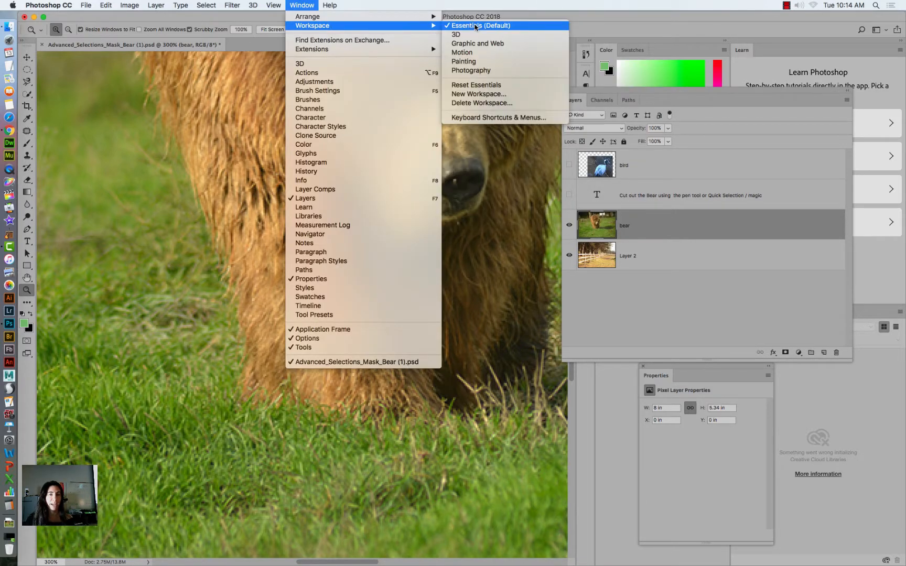
{"action": "left_click", "coordinate": [487, 87]}
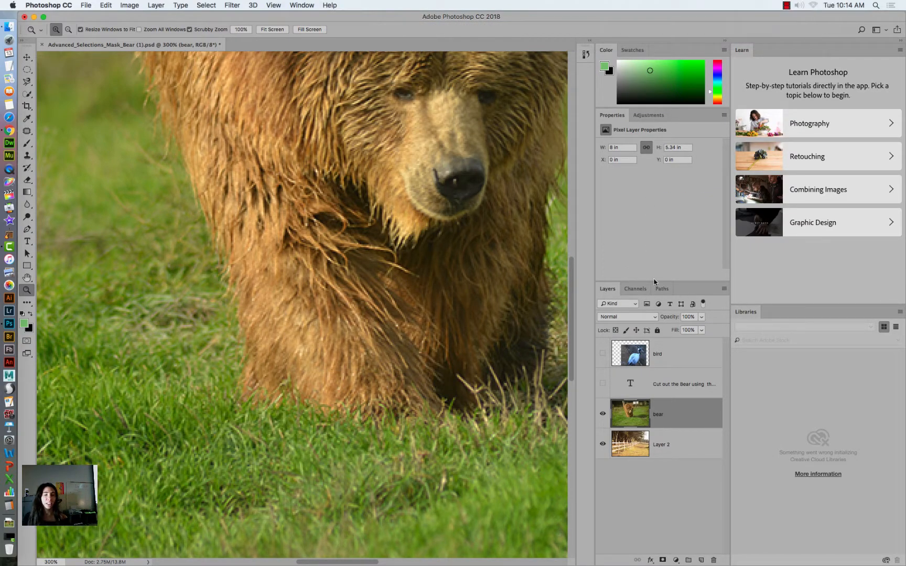
Detach the Paths panel so it floats near the window's edge, and bring the layer list back into view.
{"action": "left_click", "coordinate": [662, 290]}
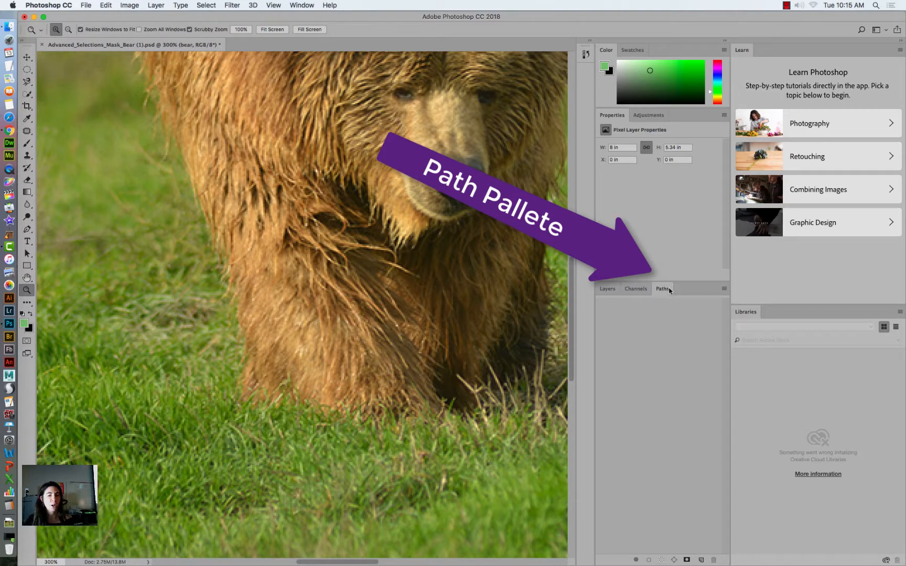
{"action": "left_click_drag", "start_coordinate": [665, 289], "coordinate": [750, 36]}
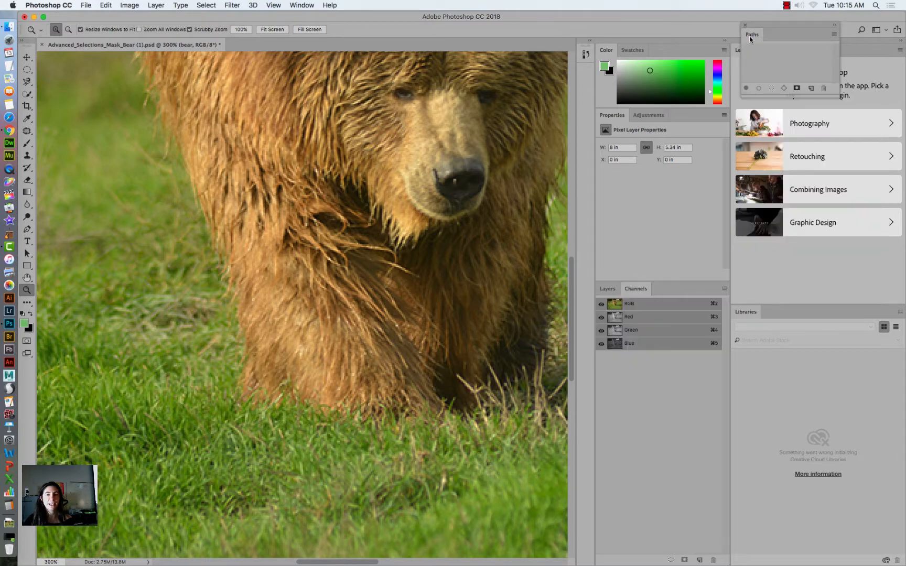
{"action": "left_click", "coordinate": [608, 289]}
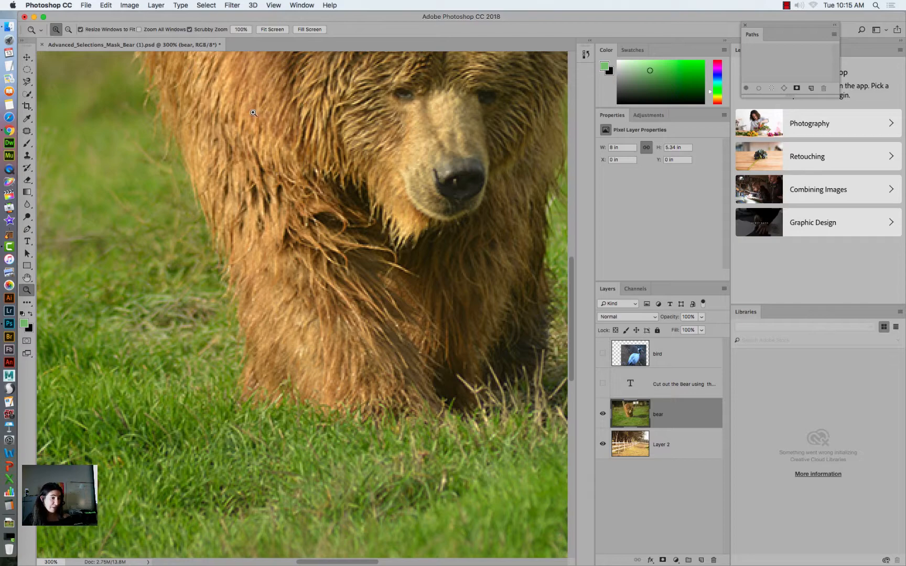
Start a path with the standard Pen tool by placing the first anchor on the left outline of the bear's body.
{"action": "left_click_drag", "start_coordinate": [250, 102], "coordinate": [231, 276]}
{"action": "left_click", "coordinate": [28, 229]}
{"action": "left_click_drag", "start_coordinate": [27, 233], "coordinate": [61, 230]}
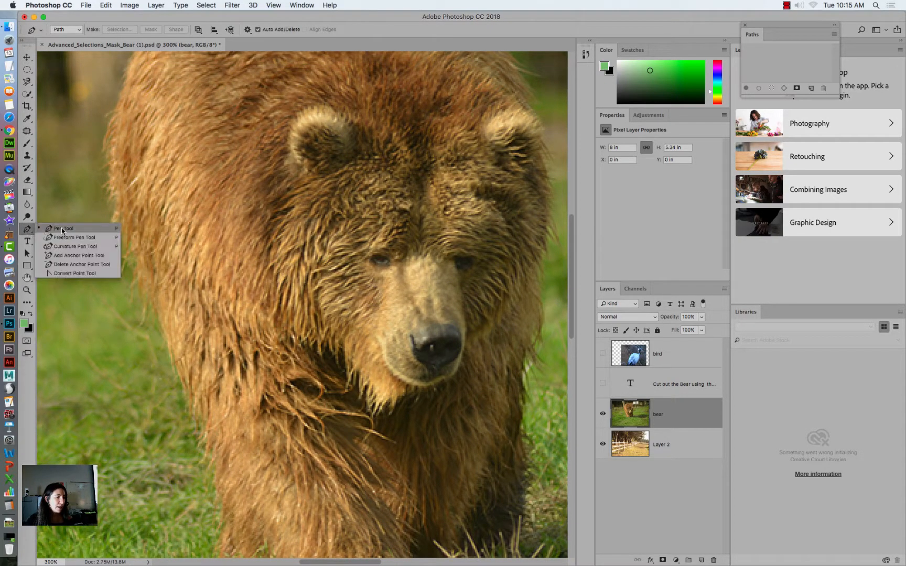
{"action": "left_click", "coordinate": [63, 230]}
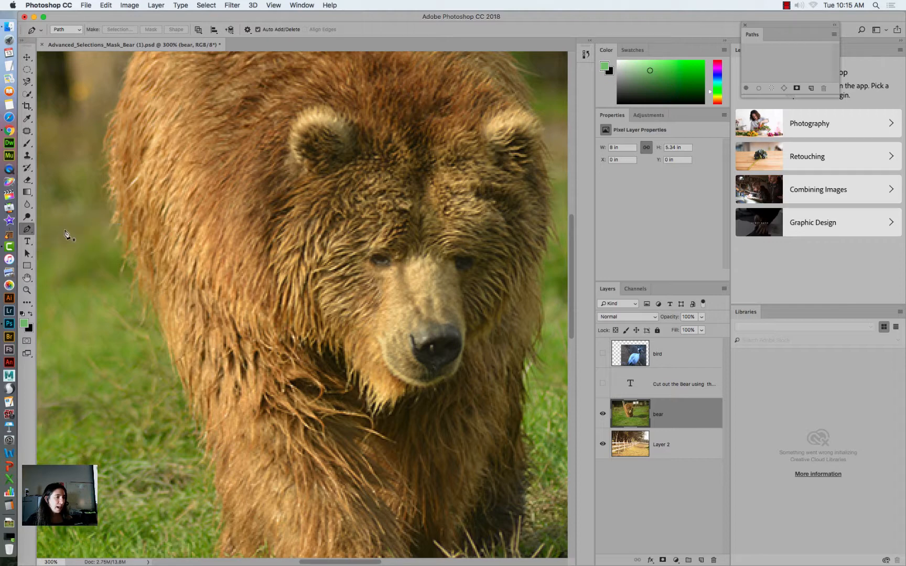
{"action": "left_click", "coordinate": [114, 111]}
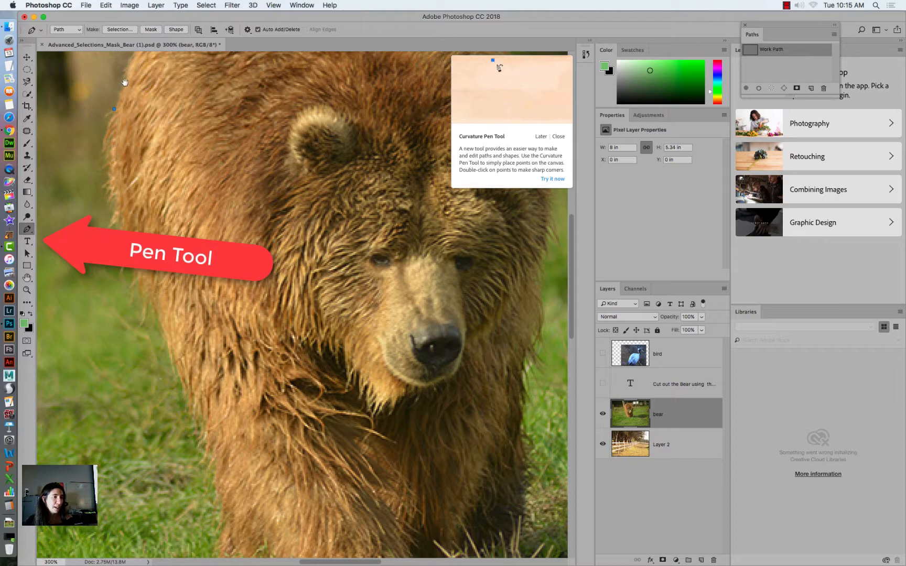
Extend the path with closely spaced anchors upward along the bear's left shoulder, following the fur edge.
{"action": "left_click_drag", "start_coordinate": [126, 96], "coordinate": [113, 197]}
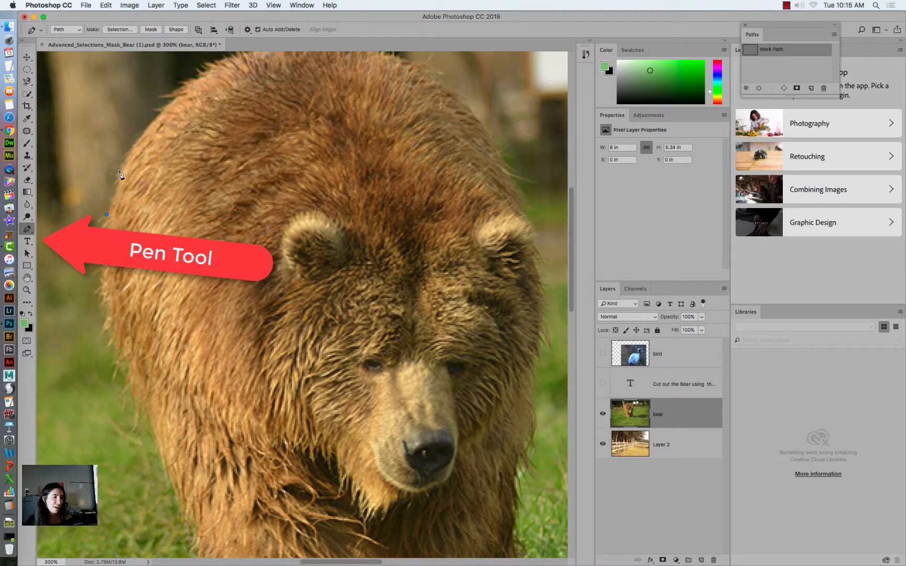
{"action": "left_click", "coordinate": [113, 195]}
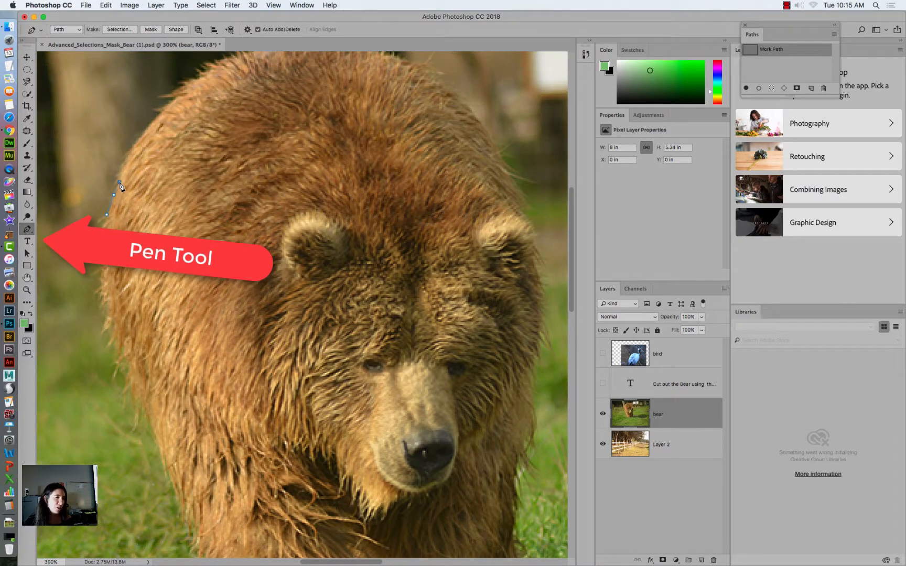
{"action": "left_click", "coordinate": [110, 187]}
{"action": "left_click", "coordinate": [117, 177]}
{"action": "left_click", "coordinate": [115, 169]}
{"action": "left_click", "coordinate": [122, 163]}
{"action": "left_click", "coordinate": [124, 155]}
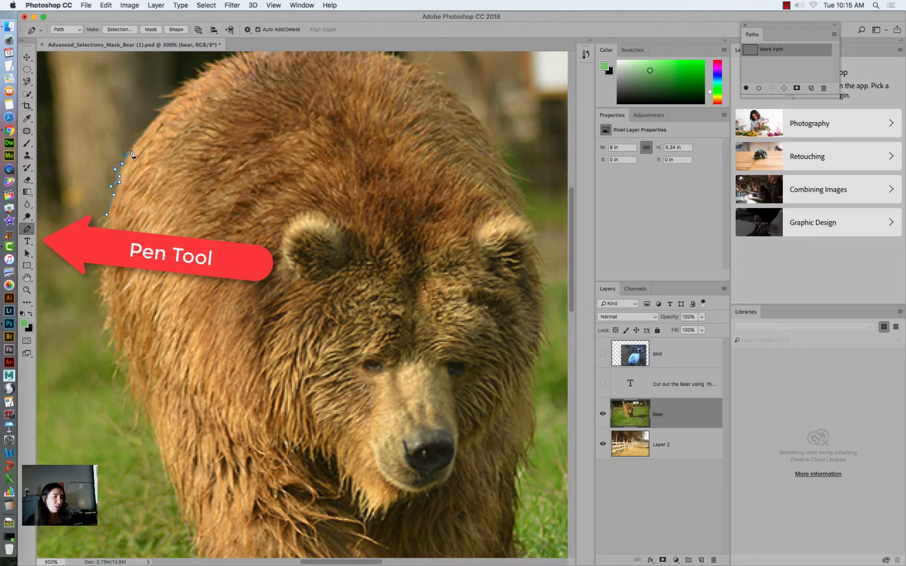
{"action": "left_click", "coordinate": [131, 148]}
{"action": "left_click", "coordinate": [142, 134]}
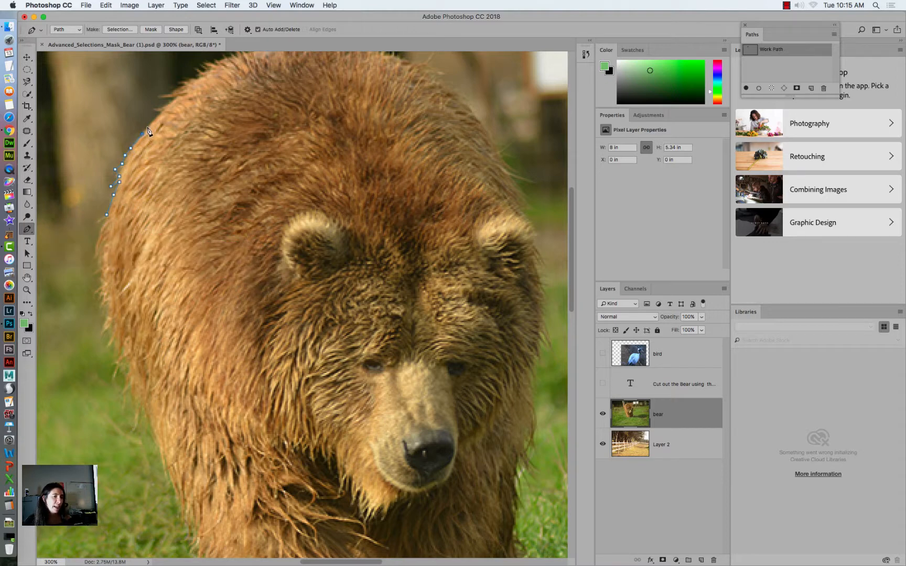
{"action": "left_click", "coordinate": [151, 124]}
{"action": "left_click_drag", "start_coordinate": [155, 111], "coordinate": [152, 110]}
{"action": "left_click_drag", "start_coordinate": [155, 105], "coordinate": [179, 97]}
{"action": "left_click", "coordinate": [159, 97]}
Continue the path along the upper-left curve of the bear's back to the first fur tuft at the top.
{"action": "left_click_drag", "start_coordinate": [179, 82], "coordinate": [183, 216]}
{"action": "left_click", "coordinate": [180, 205]}
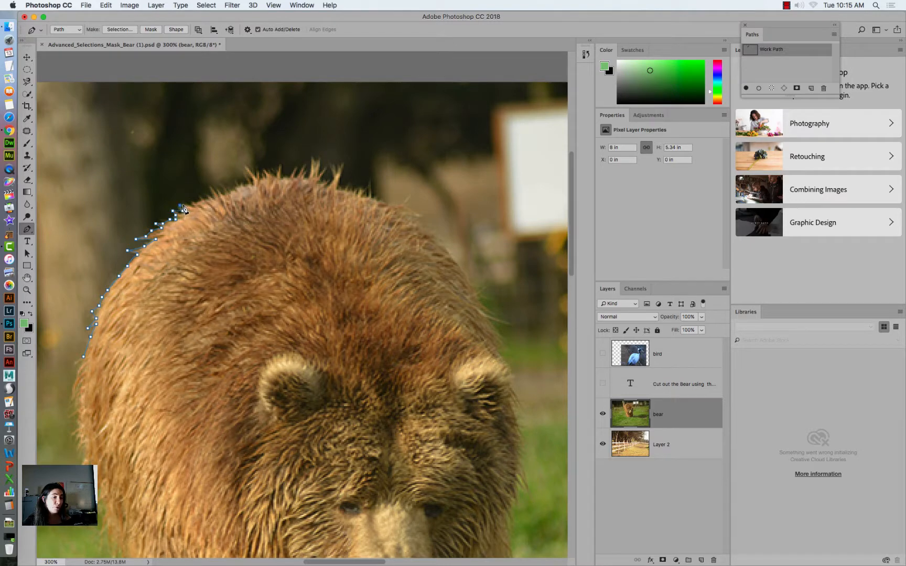
{"action": "left_click", "coordinate": [184, 205]}
{"action": "left_click", "coordinate": [192, 207]}
{"action": "left_click", "coordinate": [195, 201]}
{"action": "left_click", "coordinate": [201, 197]}
{"action": "left_click", "coordinate": [213, 200]}
{"action": "left_click", "coordinate": [211, 186]}
{"action": "left_click", "coordinate": [223, 193]}
{"action": "left_click", "coordinate": [232, 189]}
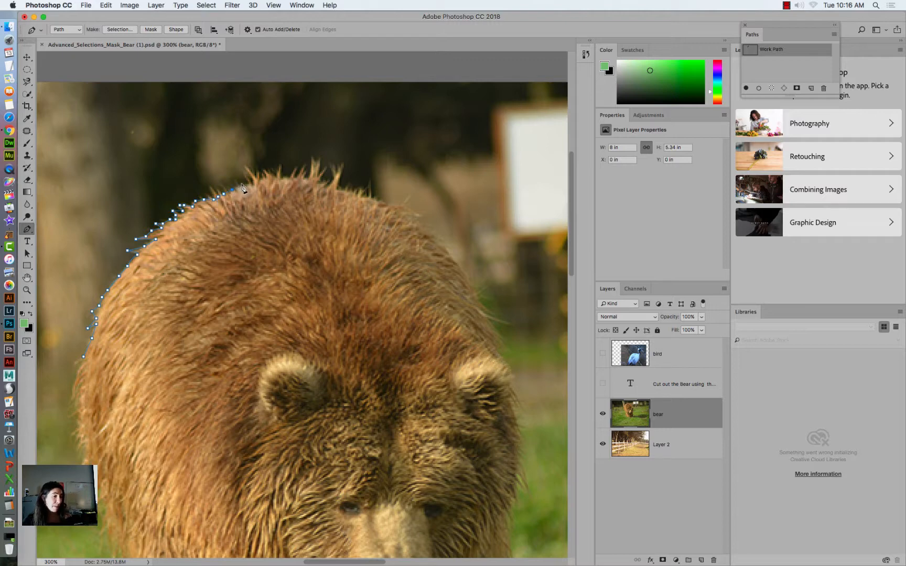
{"action": "left_click", "coordinate": [242, 185]}
{"action": "left_click", "coordinate": [250, 184]}
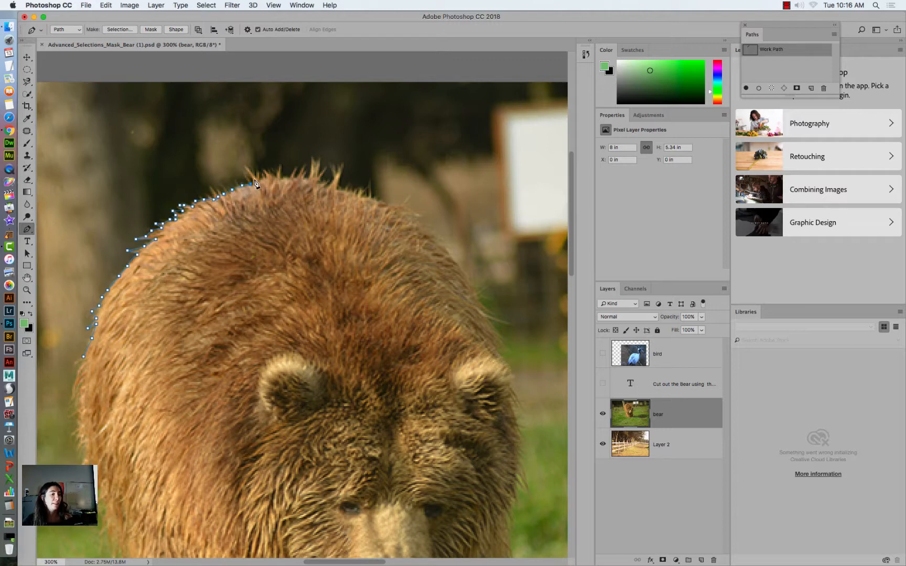
Trace the spiky fur tufts along the top of the bear's back with zigzag anchor points.
{"action": "left_click", "coordinate": [246, 168]}
{"action": "left_click", "coordinate": [261, 172]}
{"action": "left_click", "coordinate": [267, 179]}
{"action": "left_click", "coordinate": [267, 170]}
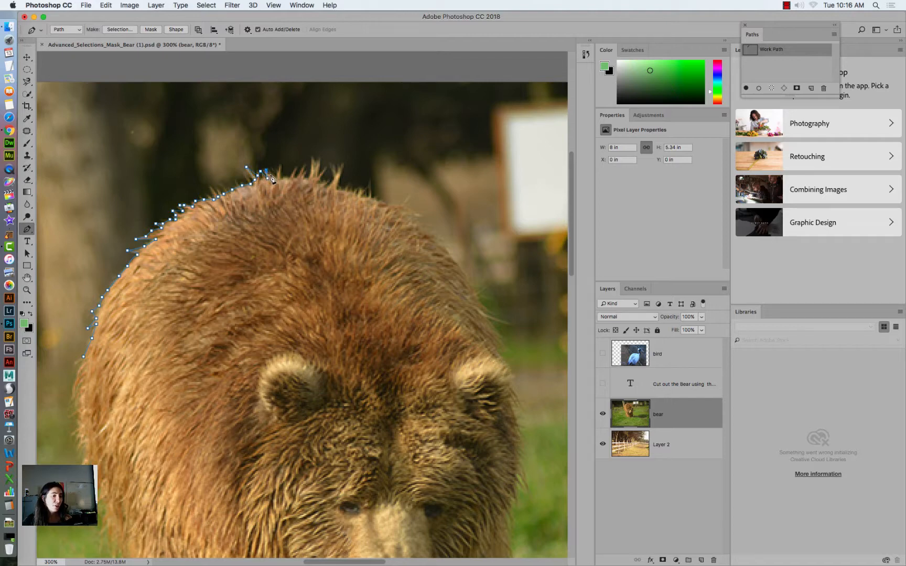
{"action": "left_click", "coordinate": [274, 177]}
{"action": "left_click", "coordinate": [282, 164]}
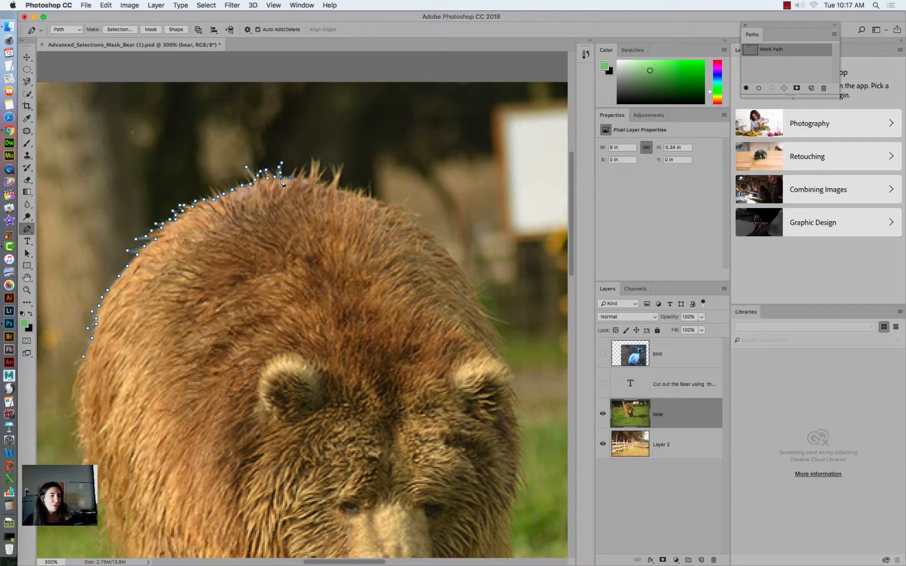
{"action": "left_click", "coordinate": [295, 166]}
{"action": "left_click", "coordinate": [296, 174]}
{"action": "left_click", "coordinate": [300, 172]}
{"action": "left_click", "coordinate": [306, 165]}
{"action": "left_click", "coordinate": [317, 157]}
{"action": "left_click", "coordinate": [320, 182]}
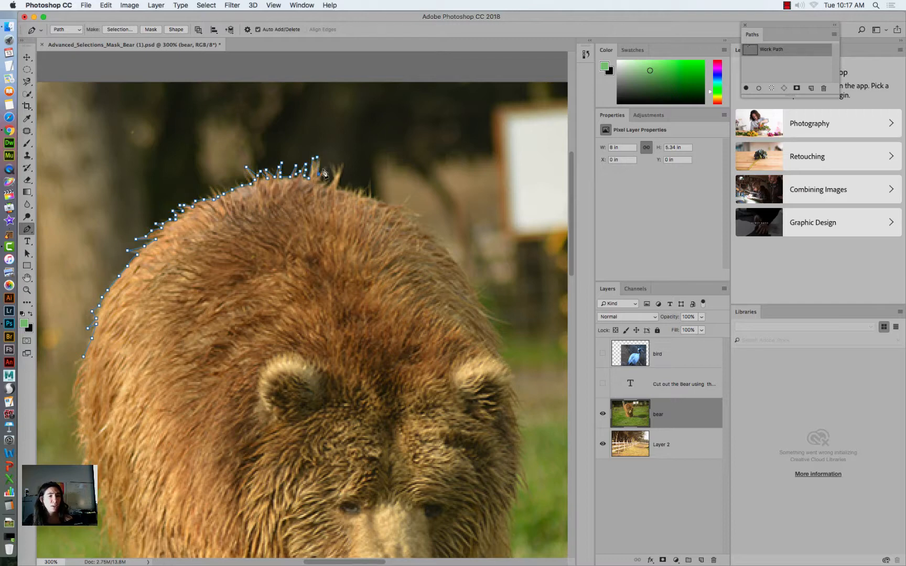
{"action": "left_click", "coordinate": [327, 165]}
{"action": "left_click", "coordinate": [335, 183]}
{"action": "left_click", "coordinate": [339, 169]}
{"action": "left_click", "coordinate": [340, 187]}
Continue the path from the last top tuft down the upper-right curve of the back, including the stray hairs.
{"action": "left_click", "coordinate": [350, 190]}
{"action": "left_click", "coordinate": [357, 190]}
{"action": "left_click", "coordinate": [365, 195]}
{"action": "left_click", "coordinate": [403, 199]}
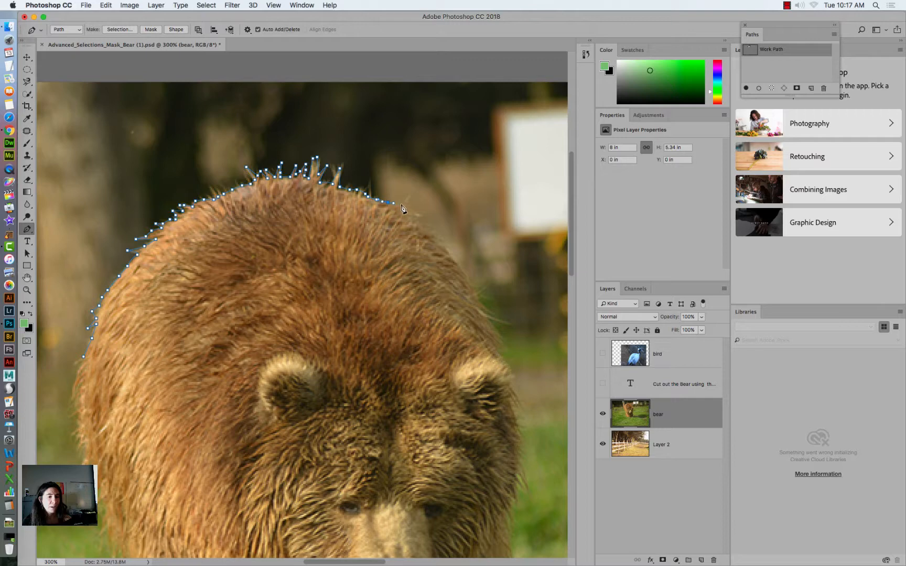
{"action": "left_click", "coordinate": [403, 208]}
{"action": "left_click", "coordinate": [417, 210]}
{"action": "left_click", "coordinate": [410, 221]}
{"action": "left_click", "coordinate": [412, 226]}
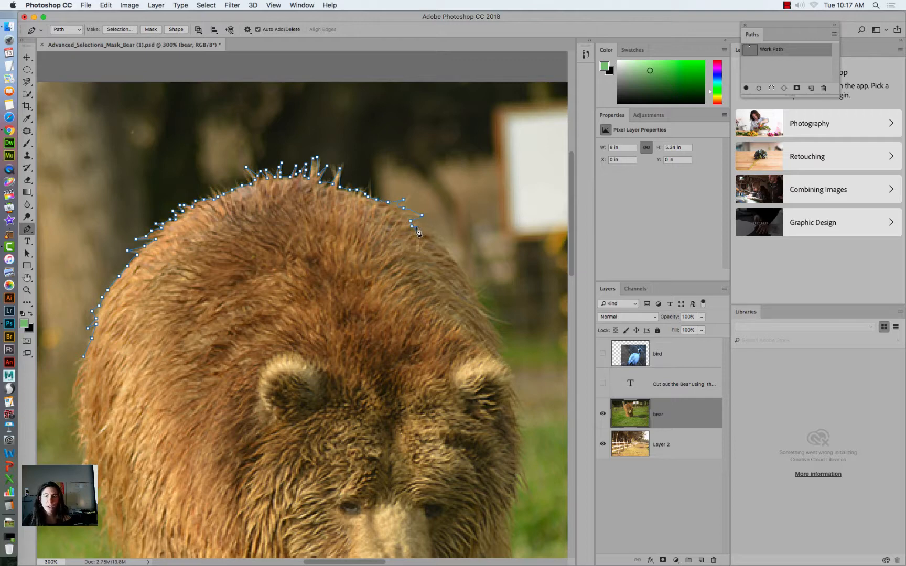
Move the floating Paths panel over the image and trace the bear's right side down to the right ear.
{"action": "left_click_drag", "start_coordinate": [774, 26], "coordinate": [472, 83]}
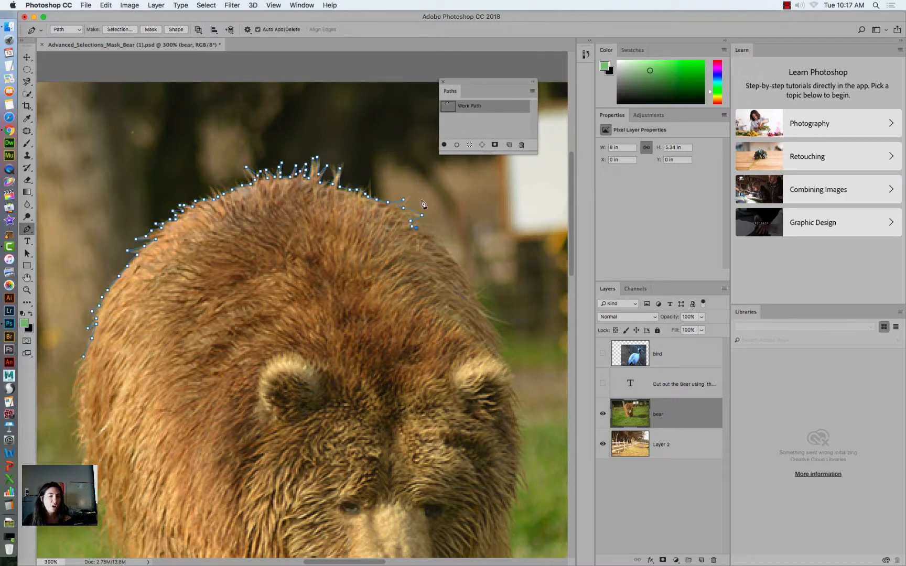
{"action": "left_click", "coordinate": [435, 237]}
{"action": "left_click", "coordinate": [447, 253]}
{"action": "left_click", "coordinate": [461, 271]}
{"action": "left_click", "coordinate": [472, 288]}
{"action": "left_click", "coordinate": [486, 284]}
{"action": "left_click", "coordinate": [480, 300]}
{"action": "left_click", "coordinate": [492, 312]}
{"action": "left_click", "coordinate": [510, 323]}
{"action": "left_click", "coordinate": [494, 330]}
{"action": "left_click", "coordinate": [501, 340]}
{"action": "left_click", "coordinate": [502, 350]}
{"action": "left_click", "coordinate": [498, 355]}
{"action": "left_click", "coordinate": [505, 363]}
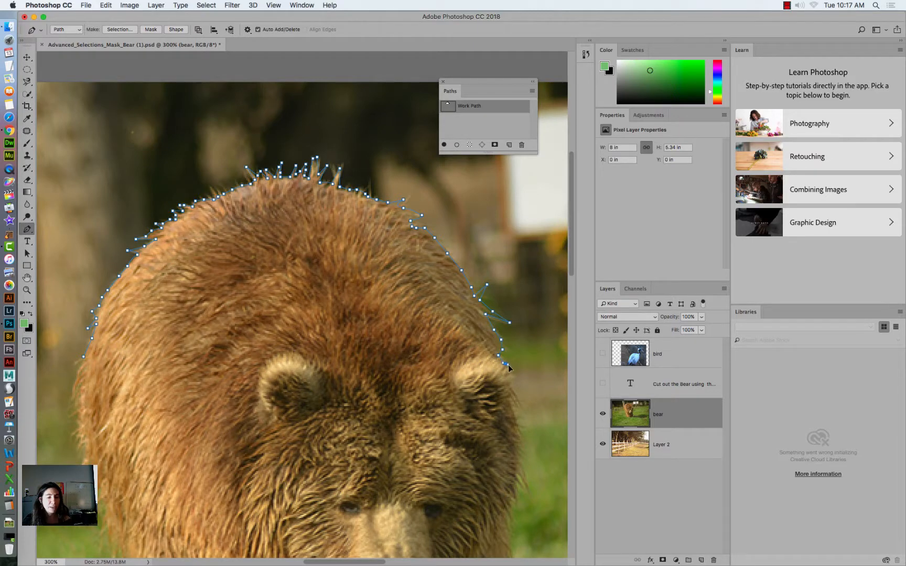
Extend the path from the right ear down the right edge of the bear's face to about muzzle height.
{"action": "left_click_drag", "start_coordinate": [509, 382], "coordinate": [479, 259]}
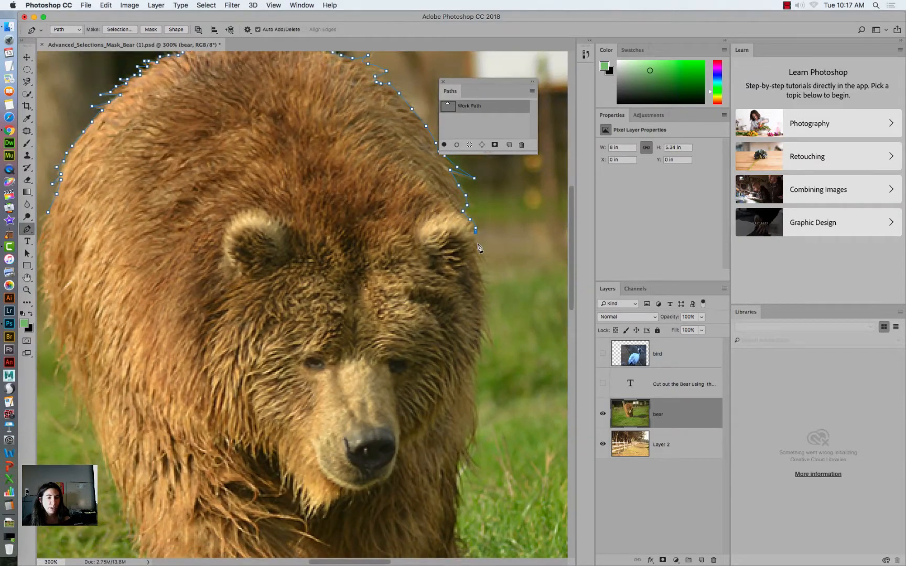
{"action": "left_click", "coordinate": [476, 259]}
{"action": "left_click", "coordinate": [479, 264]}
{"action": "left_click", "coordinate": [482, 272]}
{"action": "left_click", "coordinate": [485, 302]}
{"action": "left_click", "coordinate": [481, 315]}
{"action": "left_click", "coordinate": [489, 338]}
{"action": "left_click", "coordinate": [482, 334]}
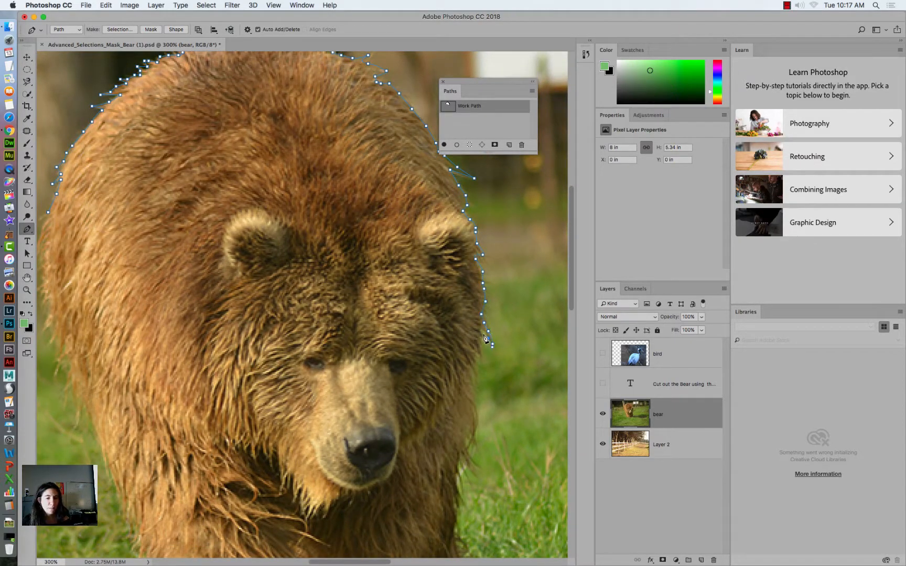
{"action": "left_click", "coordinate": [480, 331]}
{"action": "left_click_drag", "start_coordinate": [476, 345], "coordinate": [478, 360]}
{"action": "left_click", "coordinate": [476, 365]}
{"action": "left_click", "coordinate": [470, 374]}
{"action": "left_click", "coordinate": [475, 380]}
{"action": "left_click", "coordinate": [472, 388]}
{"action": "left_click", "coordinate": [476, 403]}
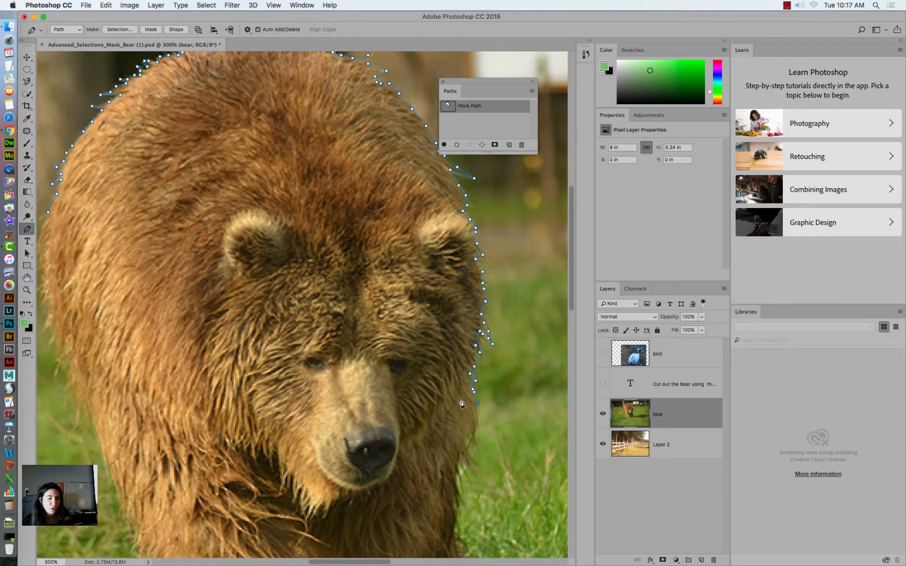
Continue the path from muzzle height down the bear's right side, following the stray fur tufts beside the chest.
{"action": "left_click_drag", "start_coordinate": [449, 389], "coordinate": [470, 195]}
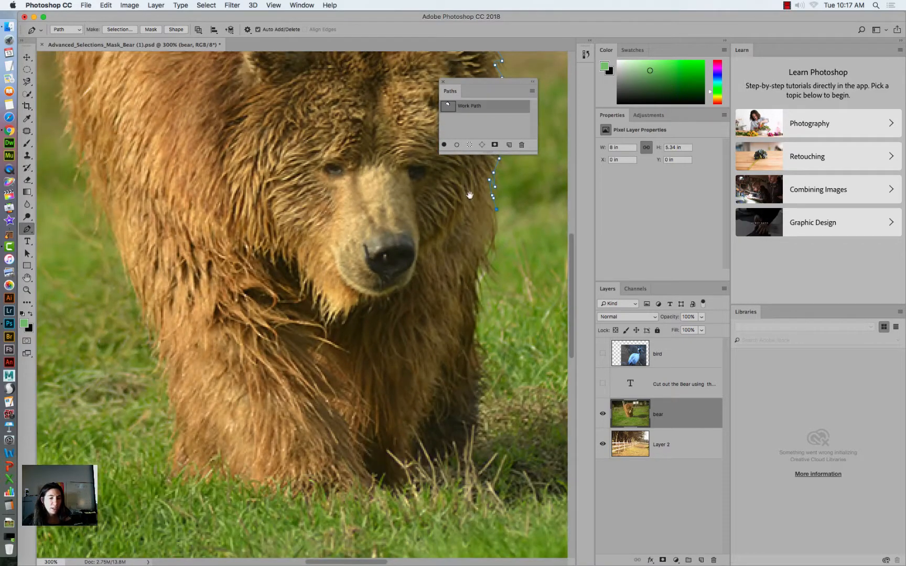
{"action": "left_click", "coordinate": [496, 235]}
{"action": "left_click", "coordinate": [494, 243]}
{"action": "left_click", "coordinate": [489, 253]}
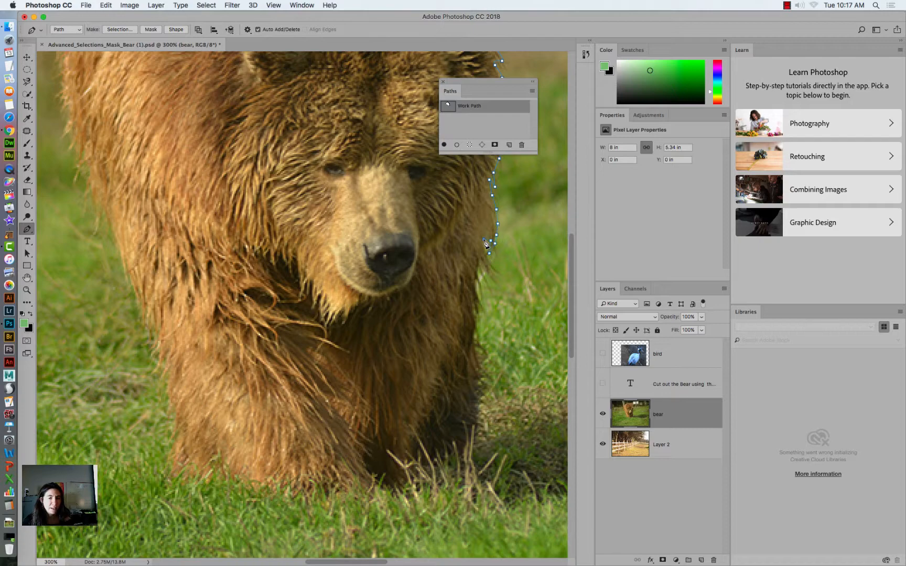
{"action": "left_click", "coordinate": [493, 267]}
{"action": "left_click", "coordinate": [500, 274]}
{"action": "left_click", "coordinate": [492, 278]}
{"action": "left_click", "coordinate": [481, 269]}
{"action": "left_click", "coordinate": [476, 274]}
{"action": "left_click", "coordinate": [471, 319]}
{"action": "left_click", "coordinate": [470, 327]}
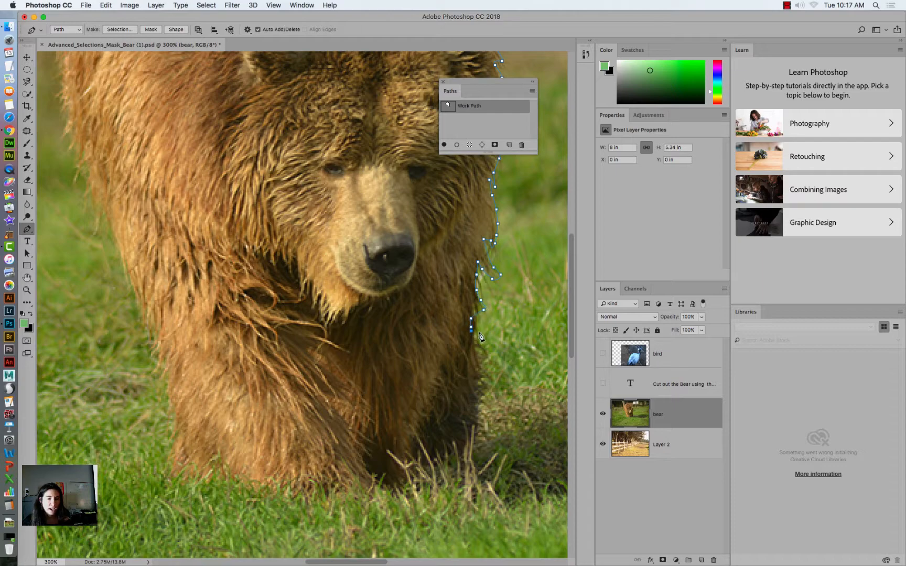
Trace the outer edge of the bear's right leg with closely spaced anchor points down to just above the ground.
{"action": "left_click", "coordinate": [473, 341]}
{"action": "left_click", "coordinate": [482, 349]}
{"action": "left_click", "coordinate": [487, 356]}
{"action": "left_click", "coordinate": [487, 363]}
{"action": "left_click", "coordinate": [482, 372]}
{"action": "left_click", "coordinate": [487, 376]}
{"action": "left_click", "coordinate": [486, 385]}
{"action": "left_click", "coordinate": [479, 399]}
{"action": "left_click", "coordinate": [479, 407]}
{"action": "left_click", "coordinate": [480, 417]}
Finish the right leg's outer edge and turn the path inward along the base of the right paw.
{"action": "left_click_drag", "start_coordinate": [434, 382], "coordinate": [343, 265]}
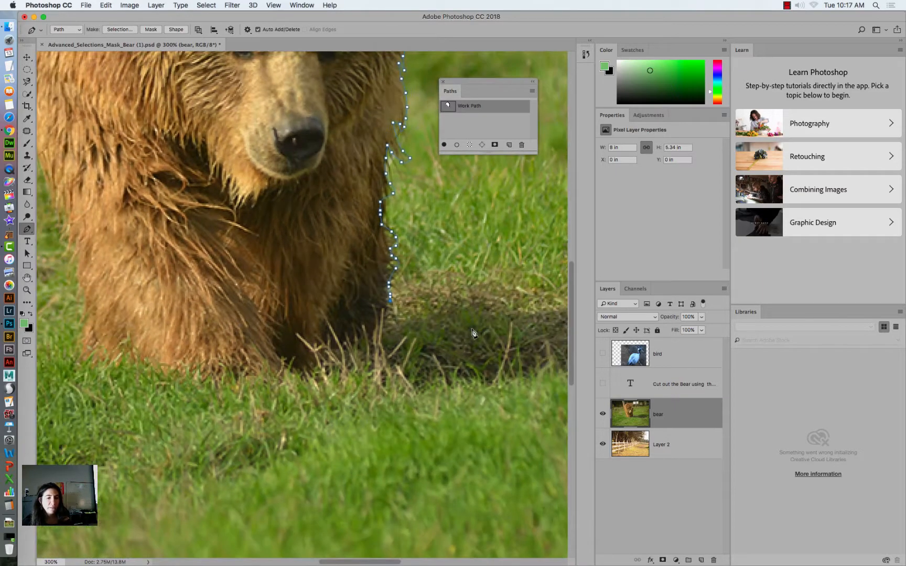
{"action": "left_click", "coordinate": [389, 304]}
{"action": "left_click", "coordinate": [389, 308]}
{"action": "left_click", "coordinate": [389, 313]}
{"action": "left_click", "coordinate": [389, 317]}
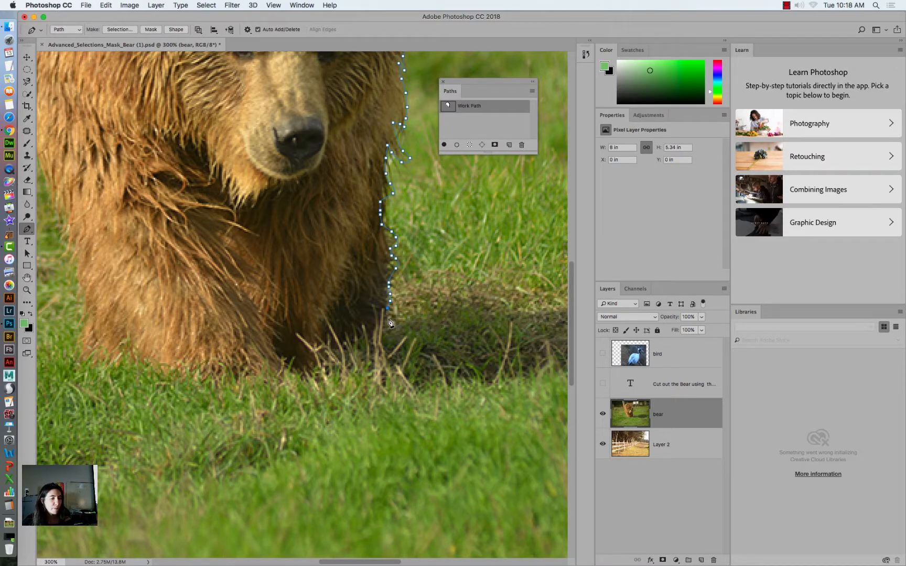
{"action": "left_click", "coordinate": [374, 329]}
{"action": "left_click", "coordinate": [347, 347]}
{"action": "left_click", "coordinate": [347, 357]}
{"action": "left_click", "coordinate": [333, 360]}
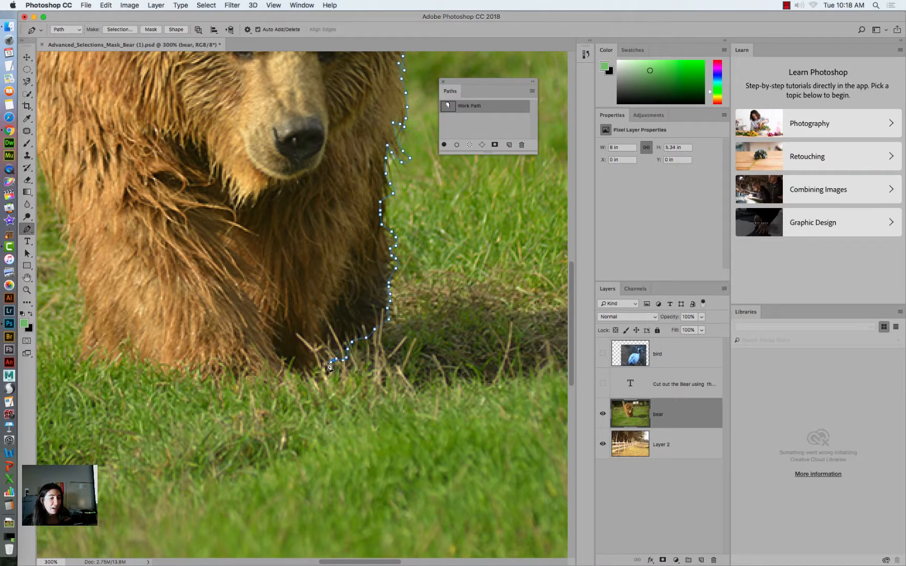
Extend the path along the grass line beneath the dark gap between the bear's front legs.
{"action": "left_click", "coordinate": [326, 365]}
{"action": "left_click", "coordinate": [317, 368]}
{"action": "left_click", "coordinate": [311, 372]}
{"action": "left_click", "coordinate": [304, 375]}
{"action": "left_click", "coordinate": [300, 377]}
{"action": "left_click", "coordinate": [293, 358]}
{"action": "left_click", "coordinate": [286, 362]}
{"action": "left_click", "coordinate": [279, 363]}
{"action": "left_click", "coordinate": [273, 371]}
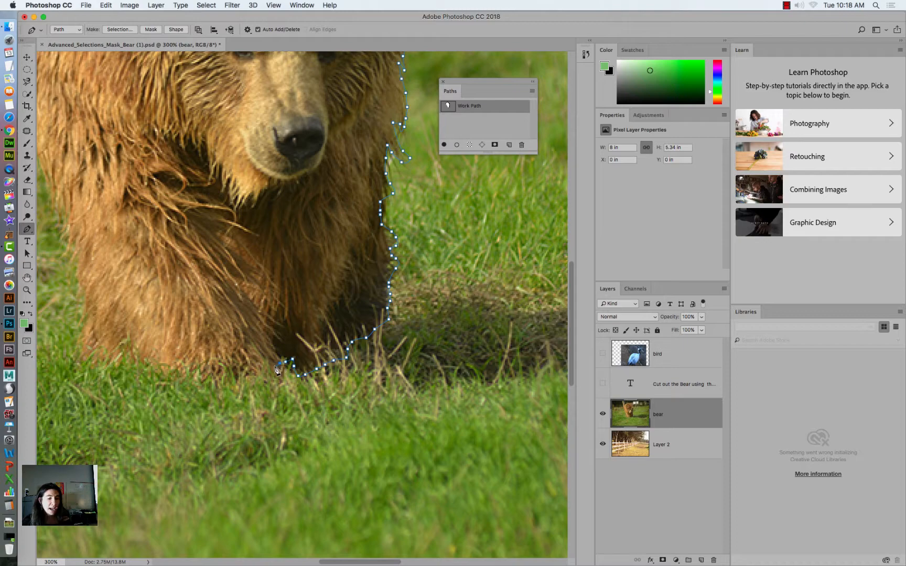
Trace the ragged inner half of the left paw's bottom edge where the fur meets the grass.
{"action": "left_click", "coordinate": [261, 364]}
{"action": "left_click", "coordinate": [254, 366]}
{"action": "left_click", "coordinate": [248, 369]}
{"action": "left_click", "coordinate": [245, 368]}
{"action": "left_click", "coordinate": [237, 364]}
{"action": "left_click", "coordinate": [232, 367]}
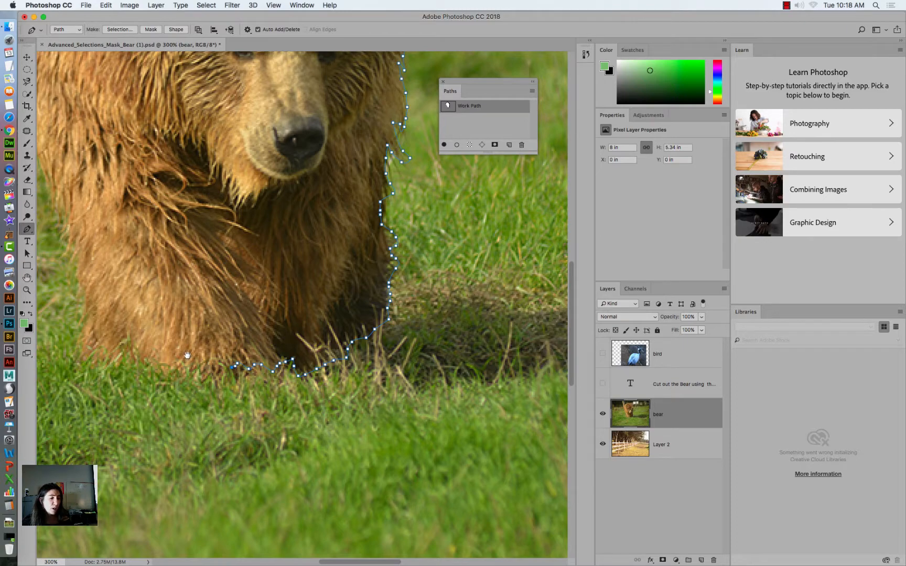
{"action": "left_click_drag", "start_coordinate": [188, 356], "coordinate": [324, 339]}
{"action": "left_click", "coordinate": [362, 353]}
{"action": "left_click", "coordinate": [350, 362]}
{"action": "left_click", "coordinate": [336, 358]}
{"action": "left_click", "coordinate": [328, 348]}
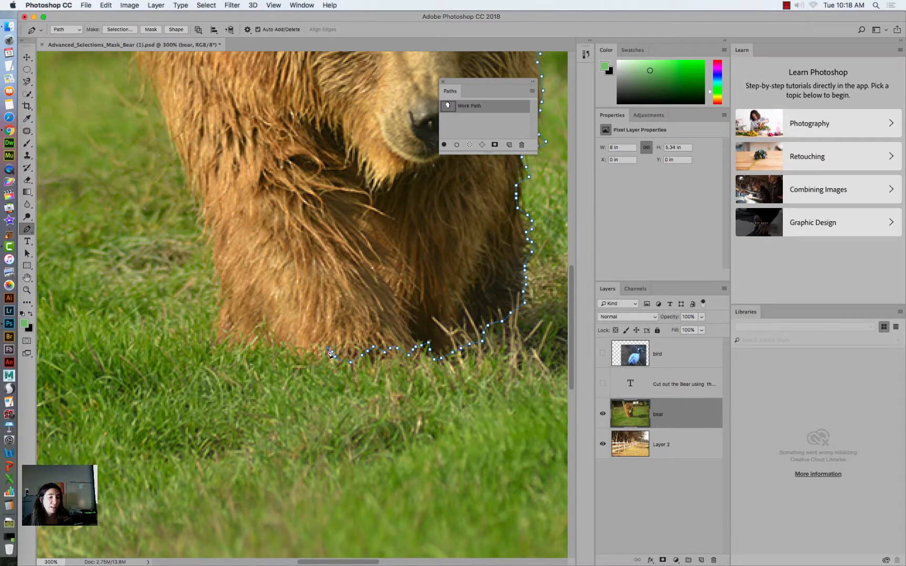
Continue the path along the rest of the left paw's base to its outer side.
{"action": "left_click", "coordinate": [311, 348]}
{"action": "left_click", "coordinate": [300, 354]}
{"action": "left_click", "coordinate": [292, 351]}
{"action": "left_click", "coordinate": [277, 344]}
{"action": "left_click", "coordinate": [253, 341]}
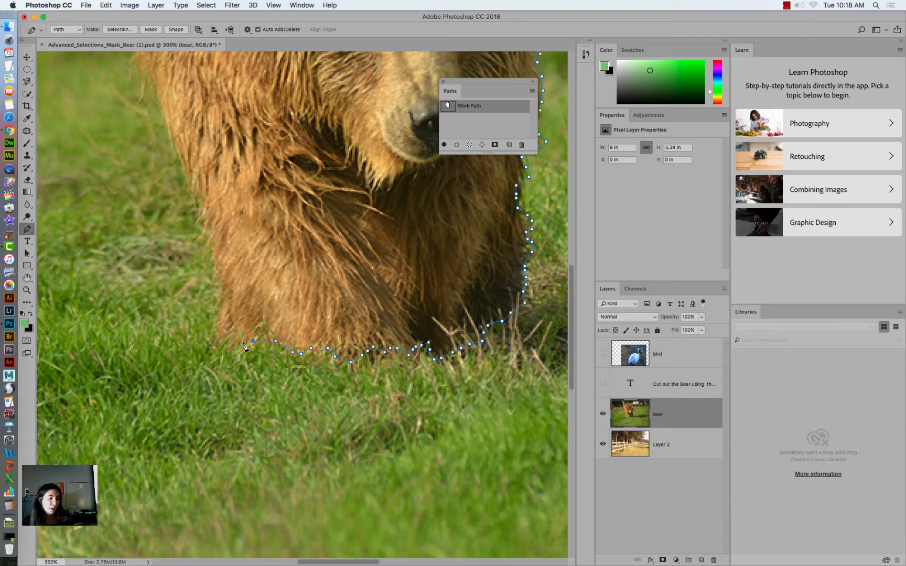
Turn the path at the left paw's outer corner and trace the left leg's outer edge upward.
{"action": "left_click_drag", "start_coordinate": [212, 288], "coordinate": [257, 338]}
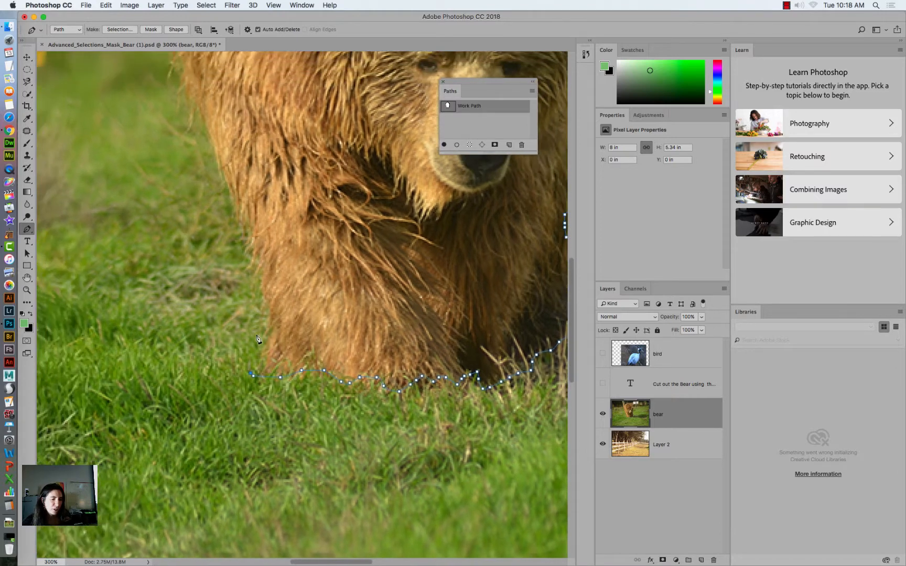
{"action": "left_click", "coordinate": [265, 351]}
{"action": "left_click", "coordinate": [270, 328]}
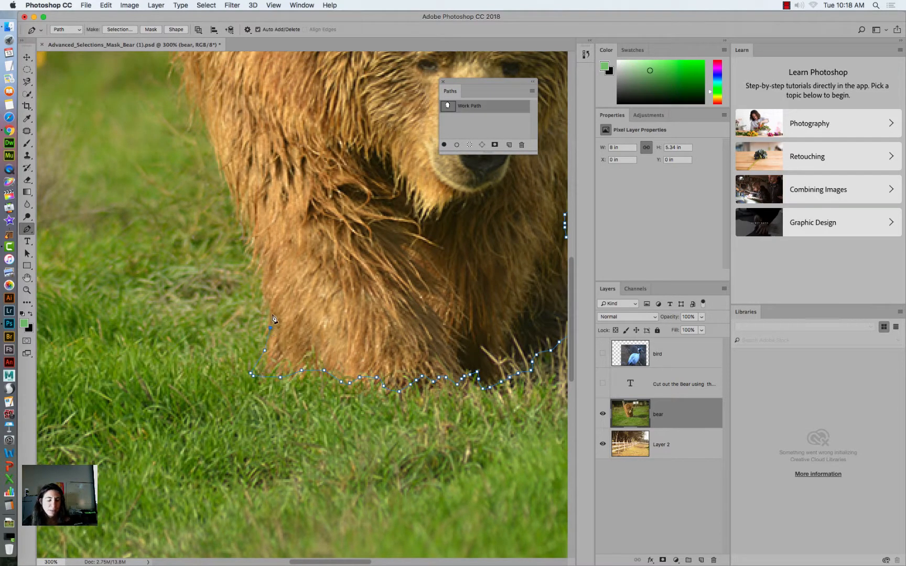
{"action": "left_click", "coordinate": [272, 307]}
{"action": "left_click", "coordinate": [265, 294]}
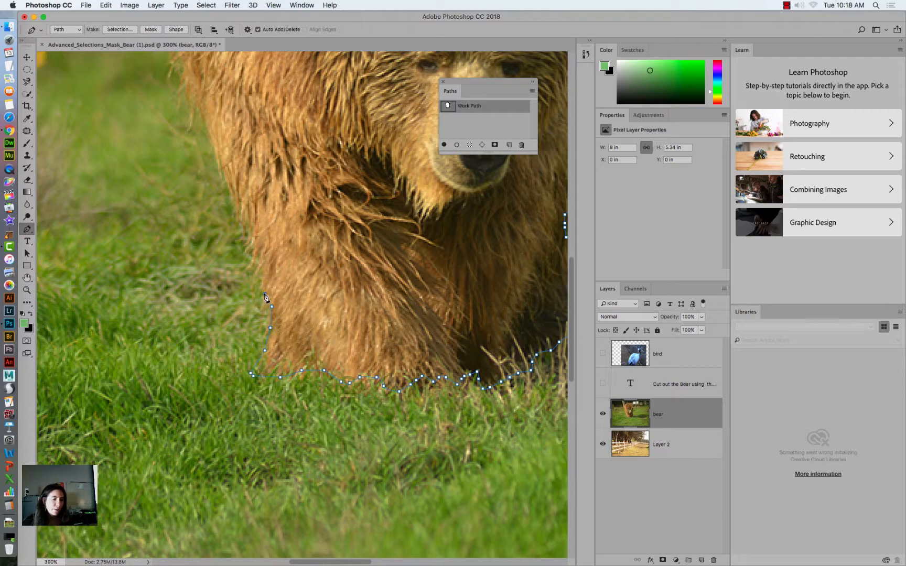
{"action": "left_click", "coordinate": [259, 254]}
{"action": "left_click", "coordinate": [246, 240]}
{"action": "left_click", "coordinate": [244, 218]}
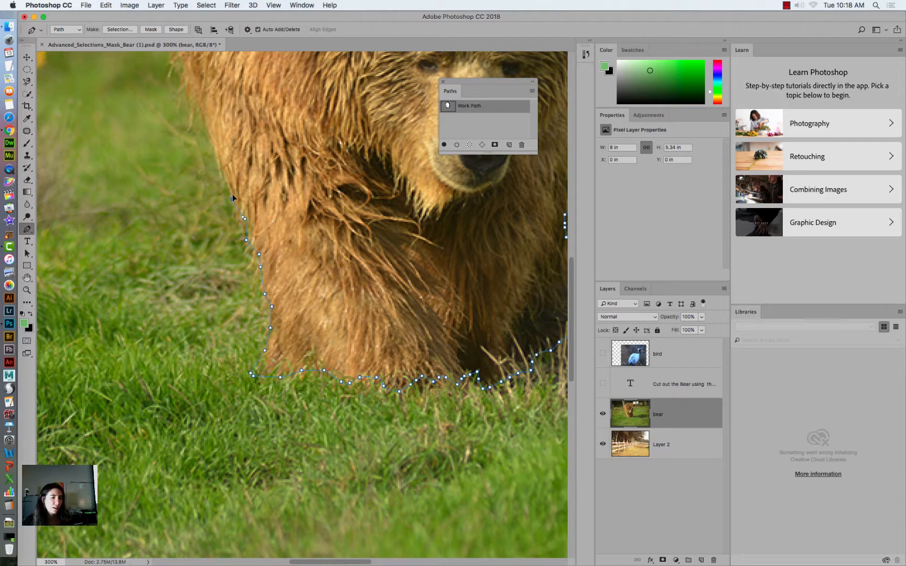
Trace the bear's left side up from the leg, including the stray fur tuft at the lower flank.
{"action": "scroll", "coordinate": [232, 198], "scroll_direction": "up", "scroll_amount": 5}
{"action": "left_click", "coordinate": [270, 354]}
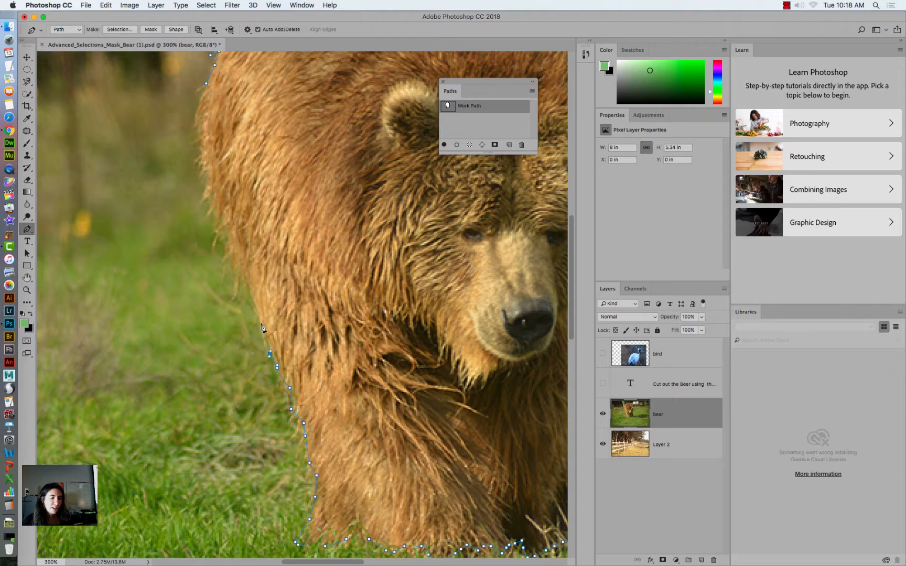
{"action": "left_click", "coordinate": [261, 323]}
{"action": "left_click", "coordinate": [256, 299]}
{"action": "left_click", "coordinate": [247, 281]}
{"action": "left_click", "coordinate": [239, 294]}
{"action": "left_click", "coordinate": [232, 301]}
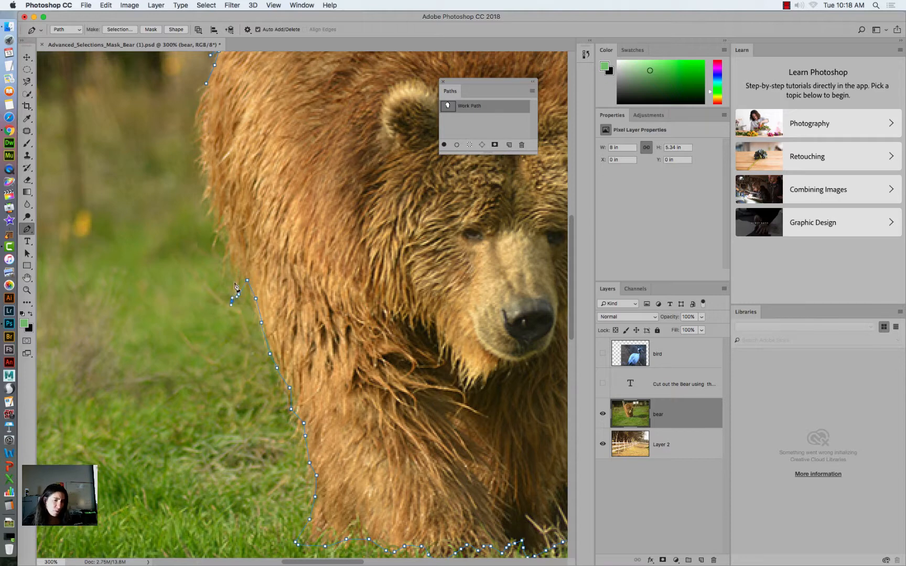
Trace the left flank above the stray tuft, adding points around the next protruding fur.
{"action": "left_click", "coordinate": [233, 270]}
{"action": "left_click", "coordinate": [224, 240]}
{"action": "left_click", "coordinate": [211, 243]}
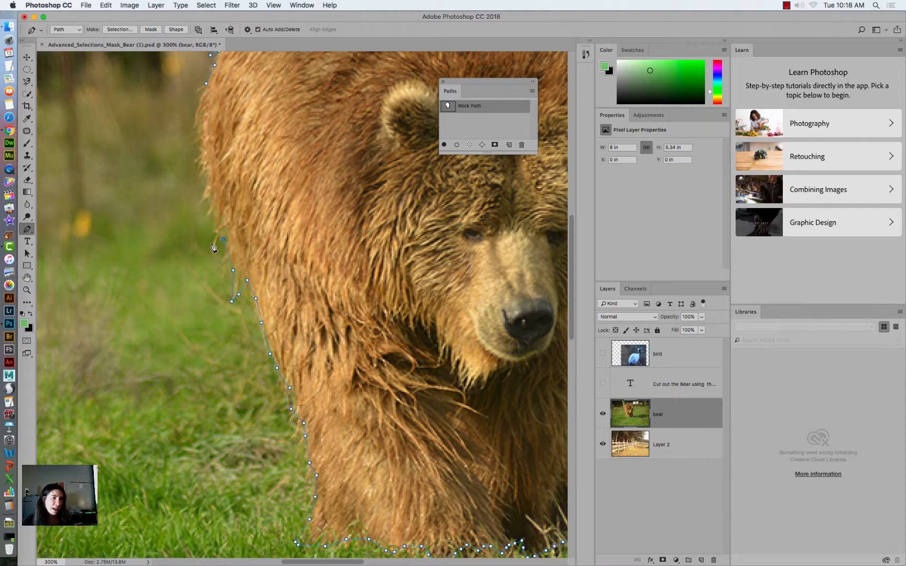
{"action": "left_click", "coordinate": [220, 218]}
{"action": "left_click", "coordinate": [212, 204]}
Trace the zigzag fur along the upper left flank until the path nears its starting anchor point.
{"action": "scroll", "coordinate": [200, 161], "scroll_direction": "up", "scroll_amount": 5}
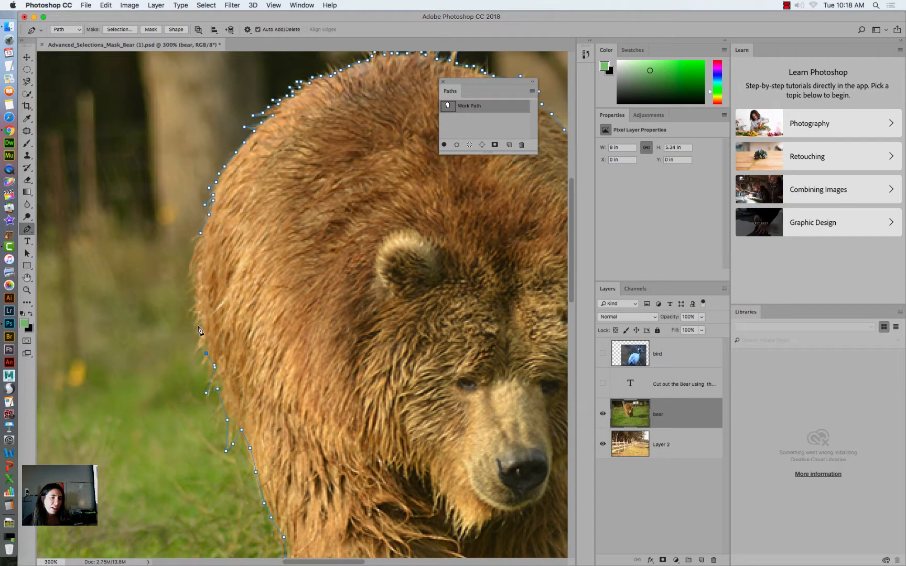
{"action": "left_click", "coordinate": [200, 336]}
{"action": "left_click", "coordinate": [193, 322]}
{"action": "left_click", "coordinate": [199, 303]}
{"action": "left_click", "coordinate": [189, 296]}
{"action": "left_click", "coordinate": [197, 281]}
{"action": "left_click", "coordinate": [187, 264]}
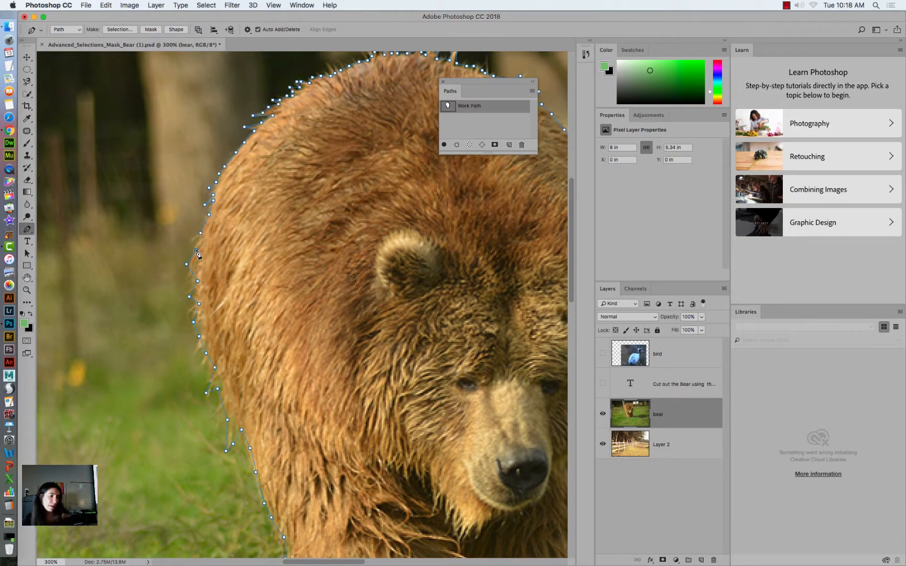
{"action": "left_click", "coordinate": [196, 250]}
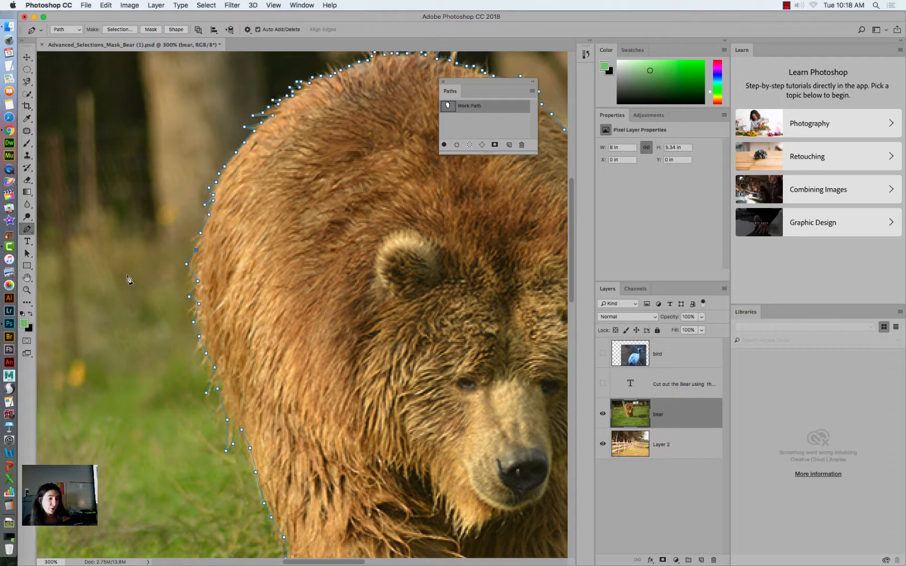
Reposition three anchor points outward to fit the fur on the left flank and close the path.
{"action": "left_click", "coordinate": [182, 295]}
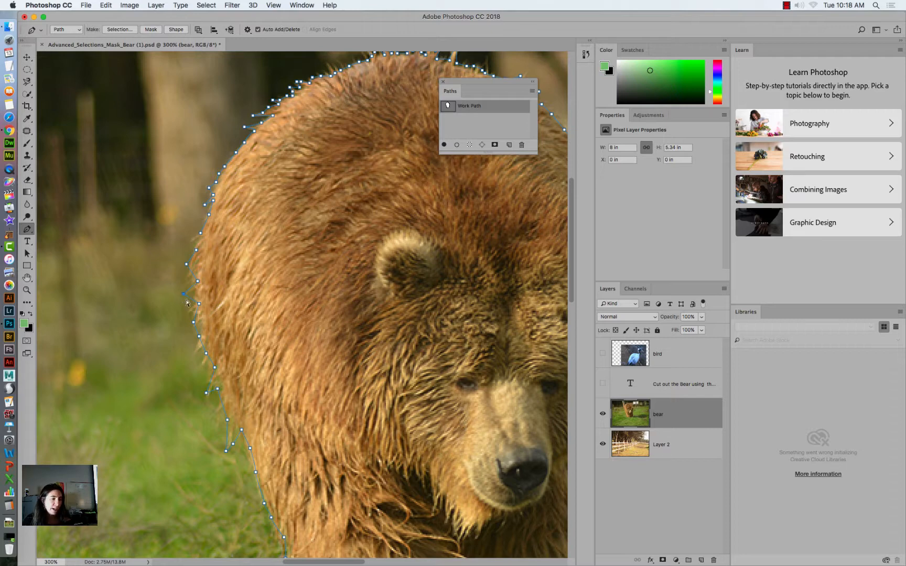
{"action": "mouse_move", "coordinate": [206, 354]}
{"action": "left_mouse_down"}
{"action": "mouse_move", "coordinate": [202, 368]}
{"action": "mouse_move", "coordinate": [202, 338]}
{"action": "left_mouse_up"}
{"action": "left_click_drag", "start_coordinate": [227, 420], "coordinate": [216, 411]}
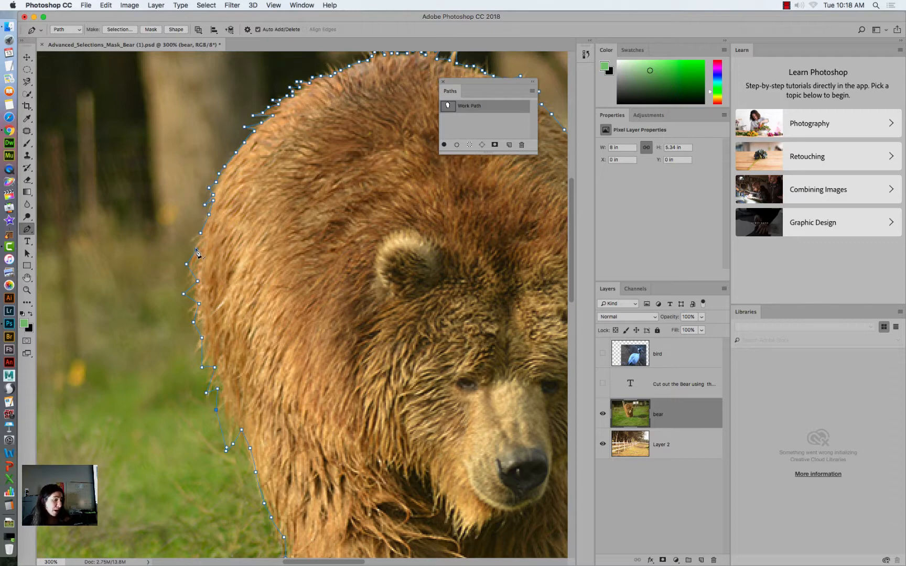
{"action": "left_click", "coordinate": [196, 250]}
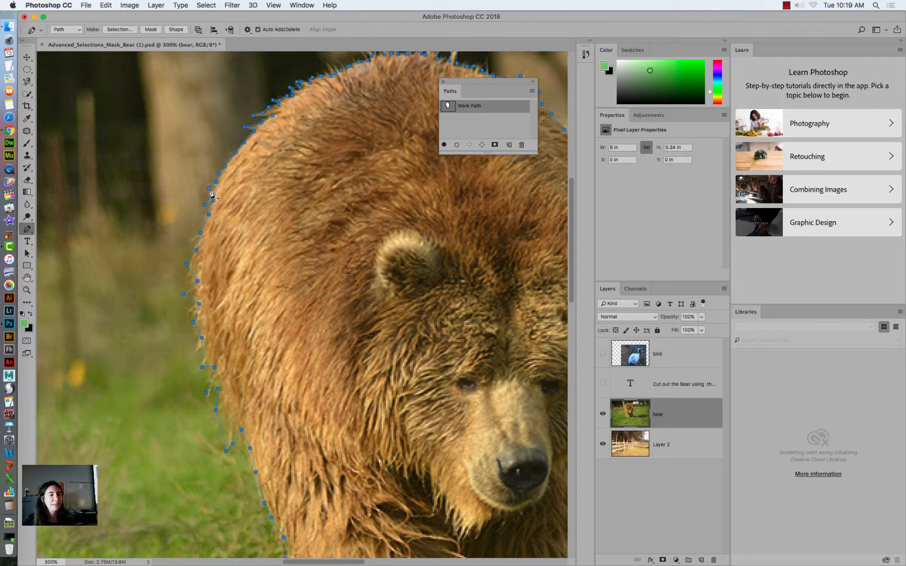
{"action": "left_click", "coordinate": [159, 215]}
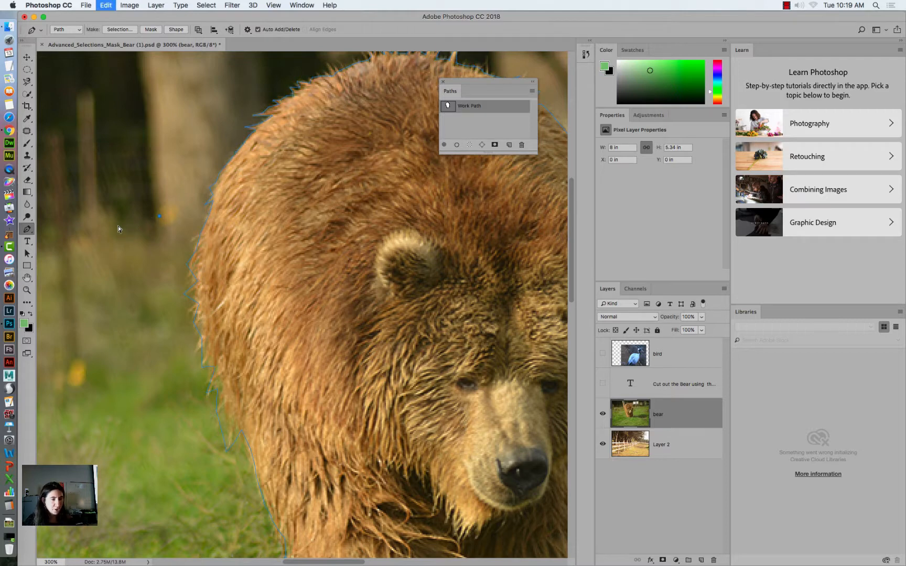
{"action": "key", "text": "super+z"}
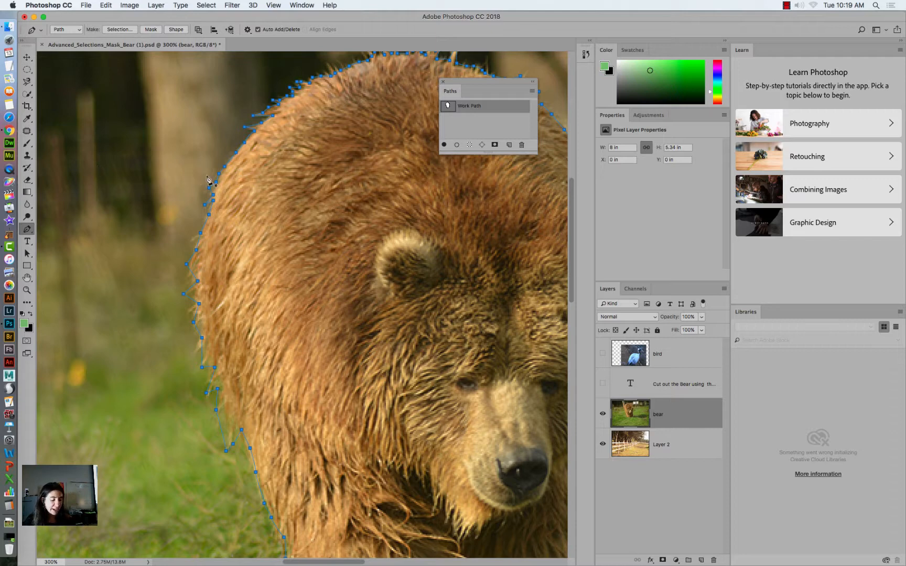
{"action": "left_click_drag", "start_coordinate": [218, 178], "coordinate": [214, 168]}
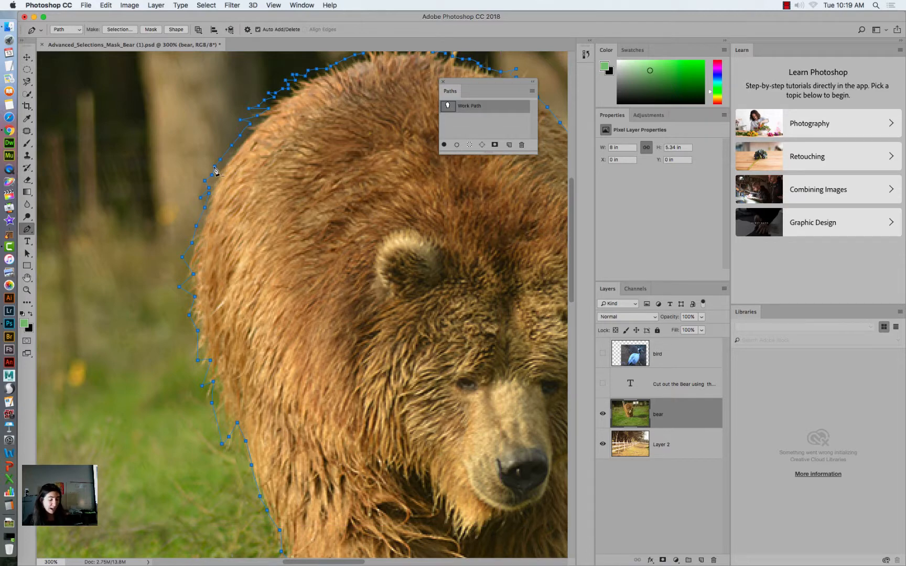
{"action": "key", "text": "super+z"}
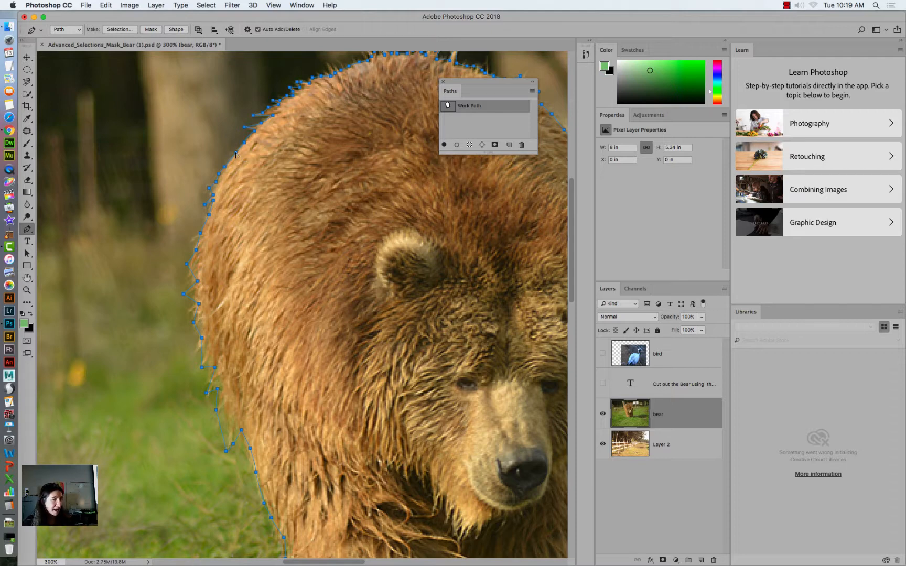
Adjust the path along the upper-left curve of the back and move the floating Paths panel clear of the bear.
{"action": "left_click_drag", "start_coordinate": [239, 160], "coordinate": [248, 153]}
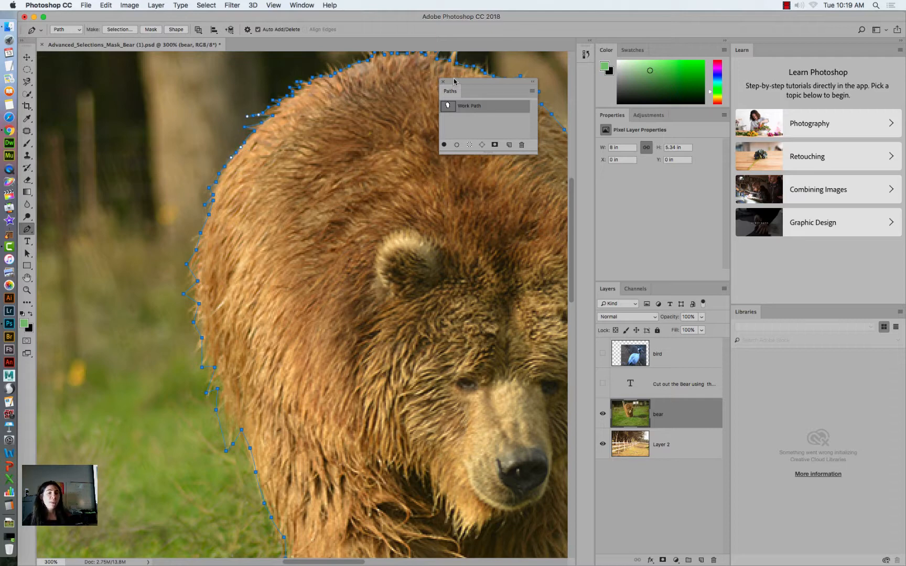
{"action": "left_click_drag", "start_coordinate": [454, 84], "coordinate": [477, 87]}
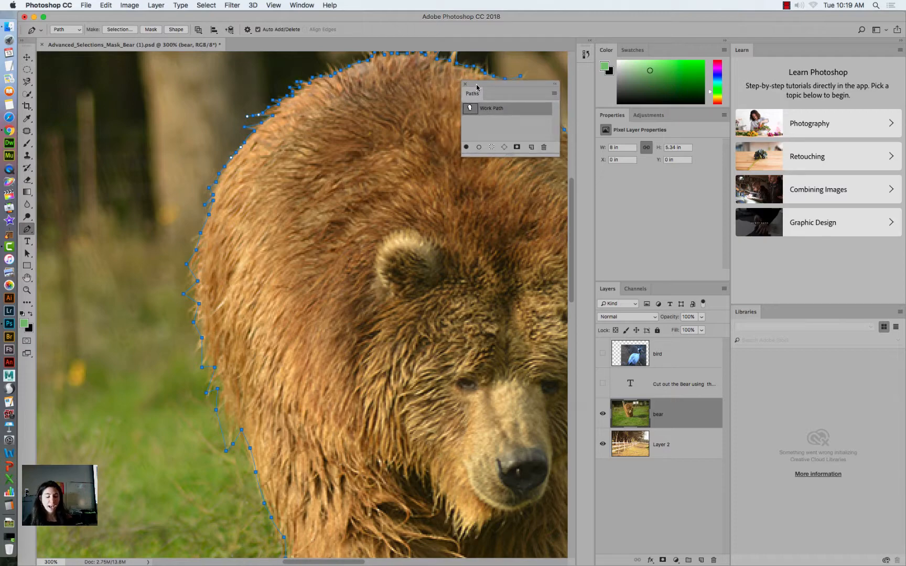
{"action": "key", "text": "super+minus"}
{"action": "key", "text": "super+minus"}
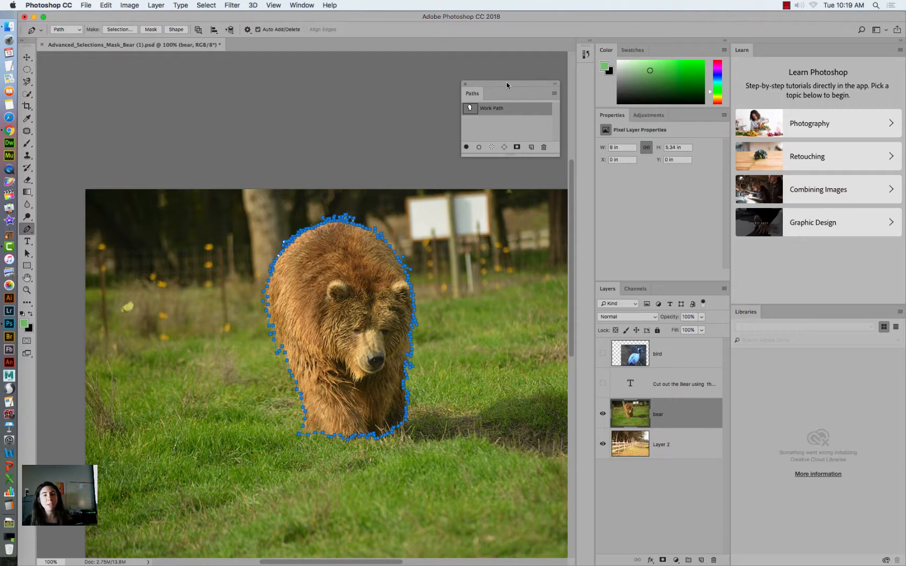
{"action": "left_click_drag", "start_coordinate": [507, 84], "coordinate": [518, 81]}
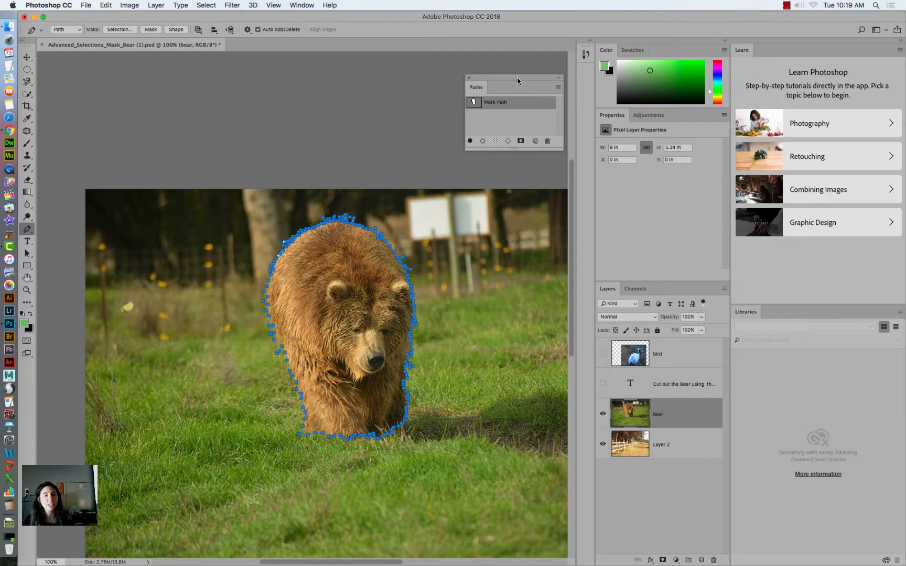
Convert the work path into a new anti-aliased selection with a feather radius of 0 pixels.
{"action": "left_click", "coordinate": [557, 87]}
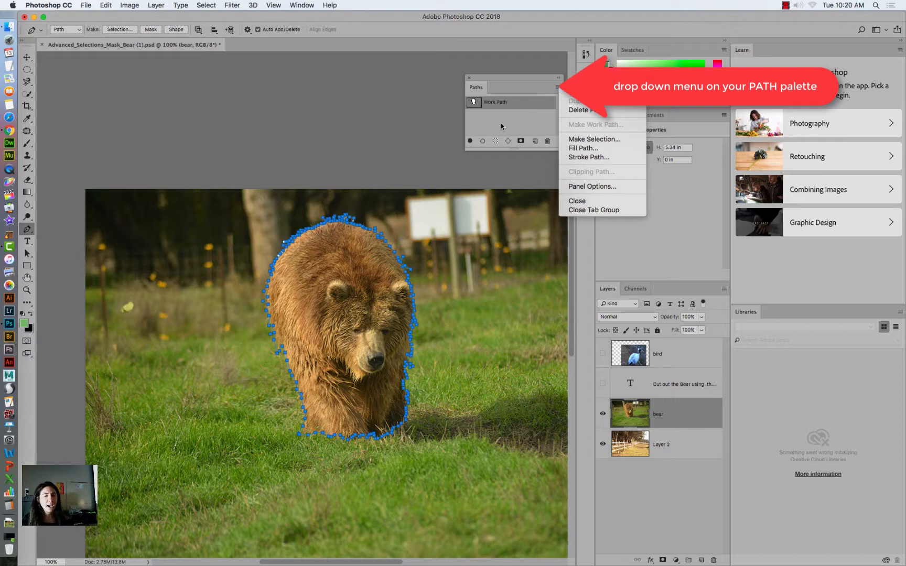
{"action": "left_click", "coordinate": [581, 141]}
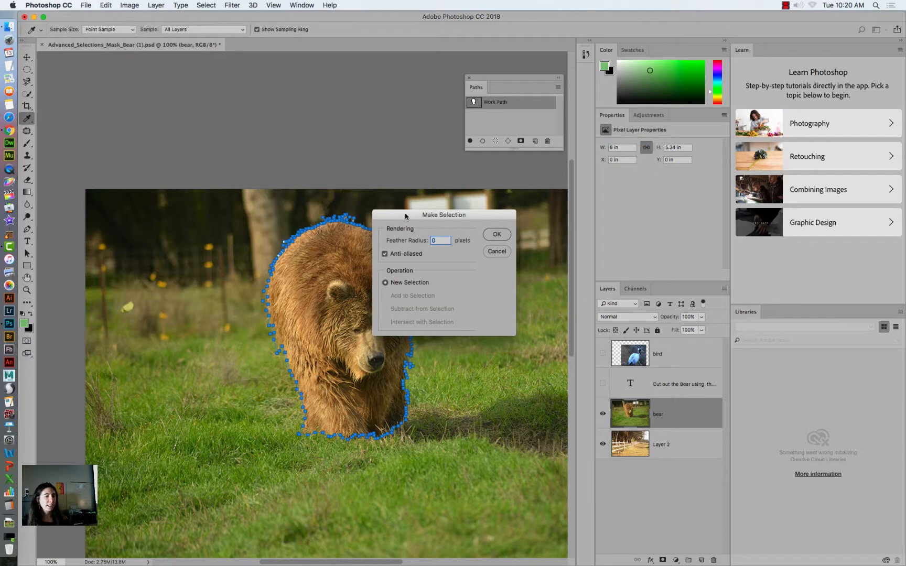
{"action": "left_click_drag", "start_coordinate": [403, 217], "coordinate": [461, 189]}
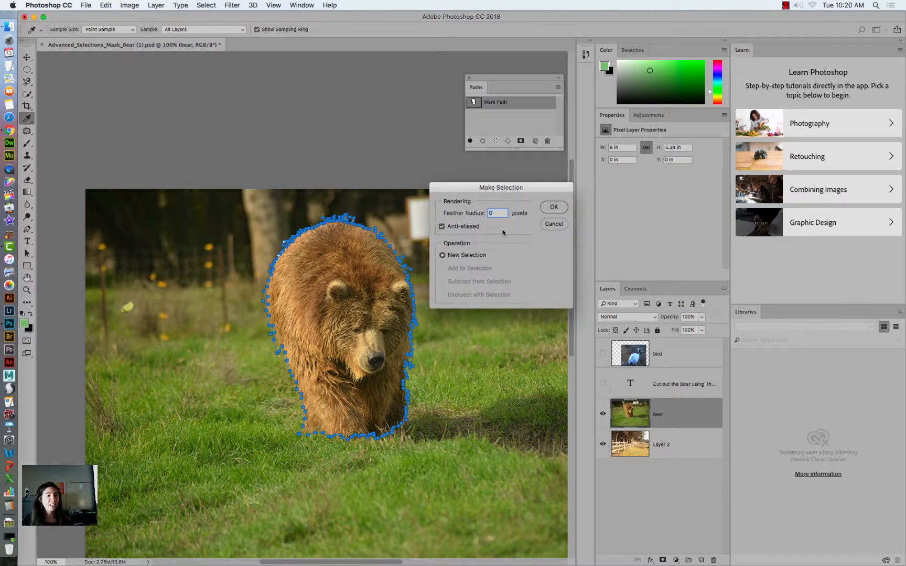
{"action": "left_click", "coordinate": [551, 208]}
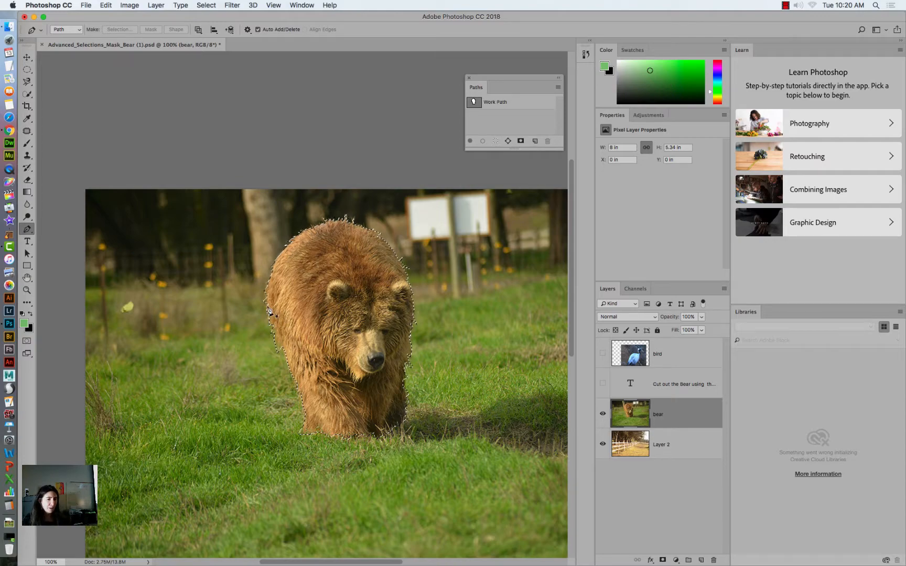
Zoom in on the bear to examine how the selection edge follows its fur, and return to the 100% view.
{"action": "left_click", "coordinate": [27, 290]}
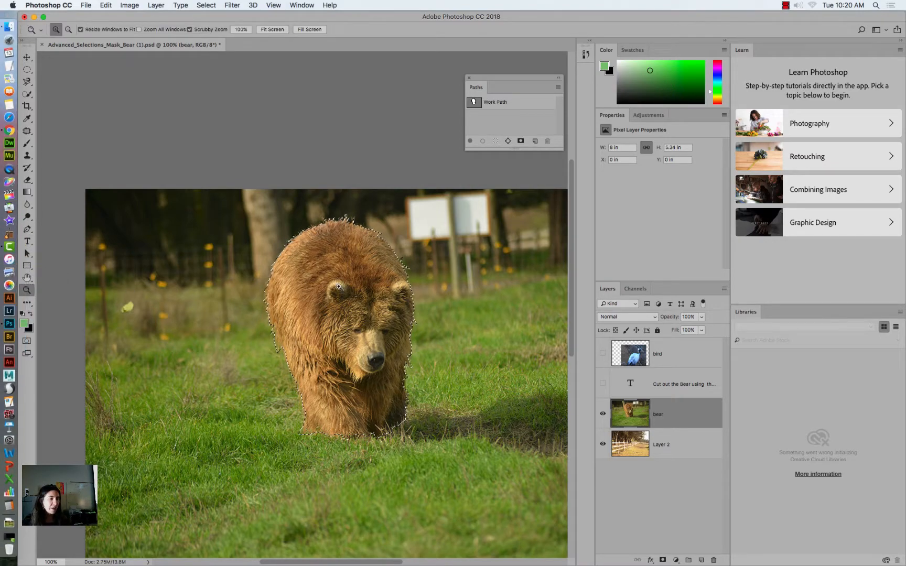
{"action": "left_click", "coordinate": [338, 287]}
{"action": "left_click", "coordinate": [389, 322]}
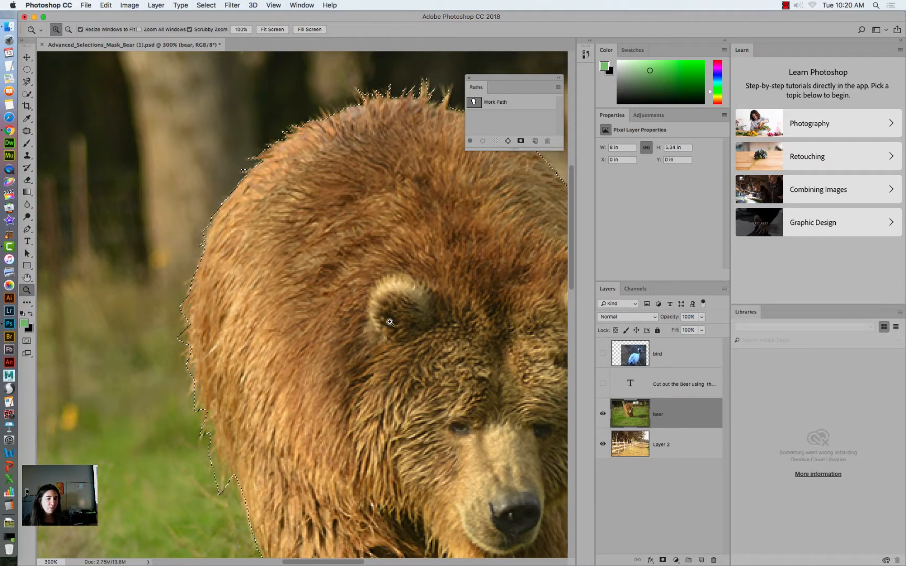
{"action": "key", "text": "super+1"}
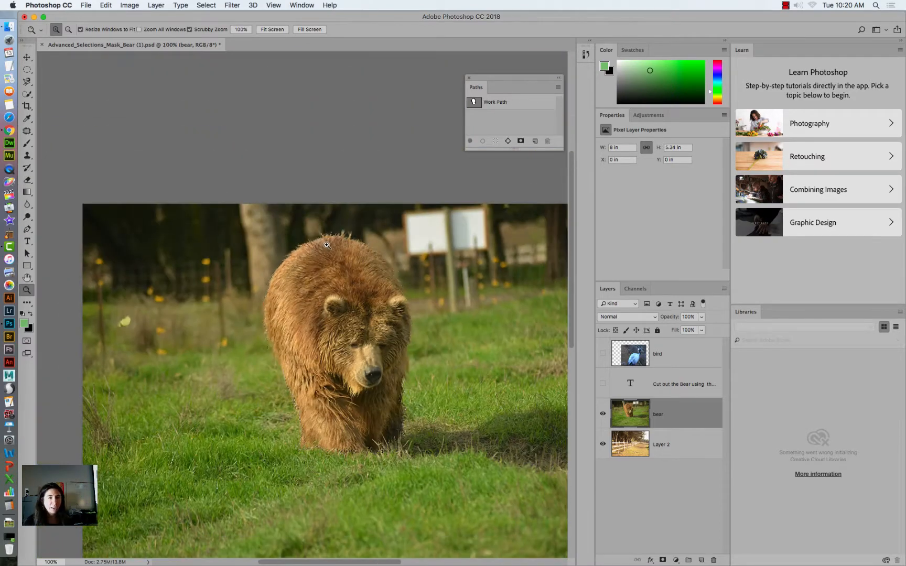
{"action": "key", "text": "super+Return"}
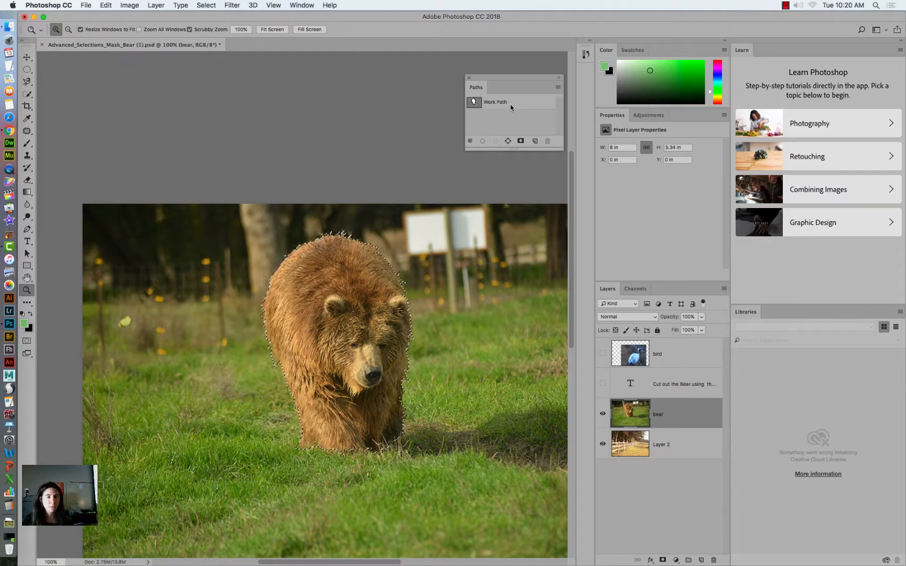
Undo the selection change and make the bear's Work Path active again.
{"action": "left_click", "coordinate": [106, 5]}
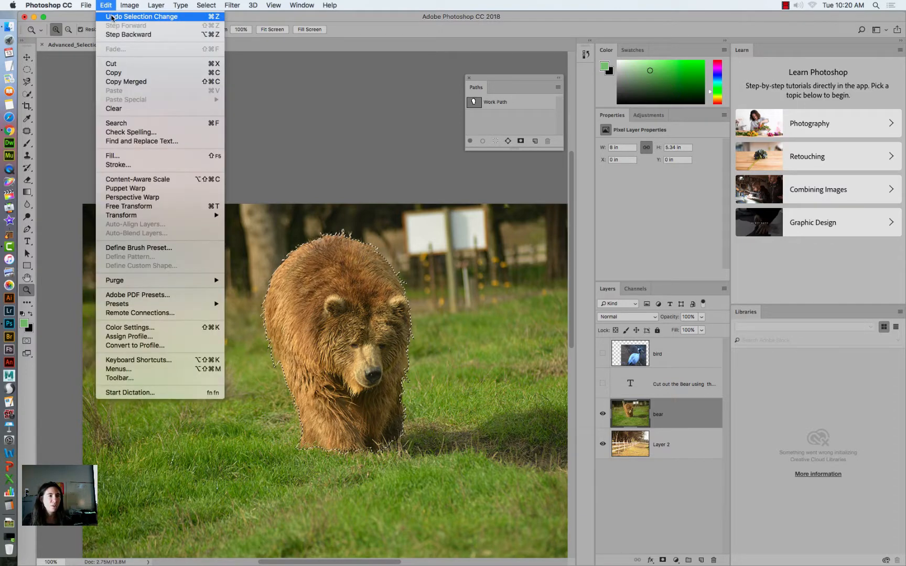
{"action": "left_click", "coordinate": [126, 16]}
{"action": "left_click", "coordinate": [498, 100]}
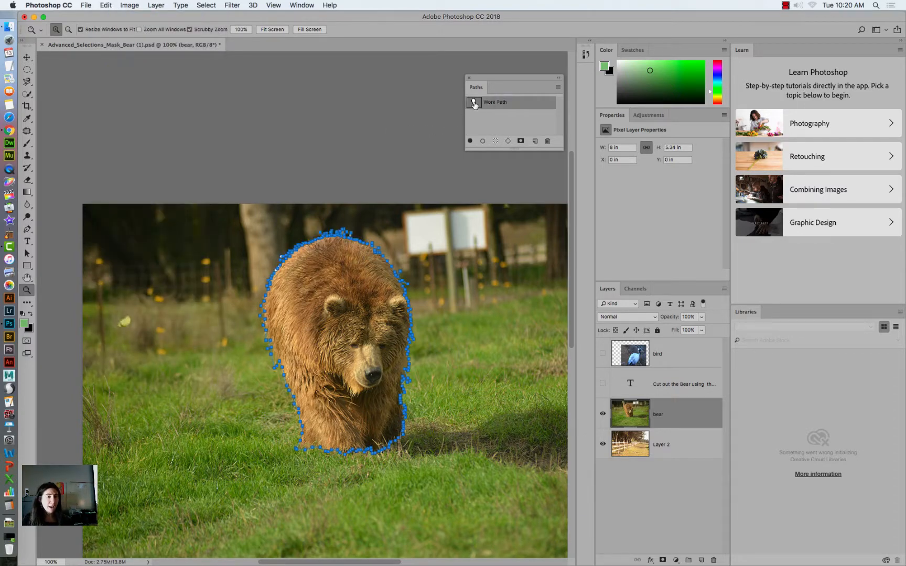
Load the Work Path directly as a selection around the bear.
{"action": "left_click", "coordinate": [557, 88]}
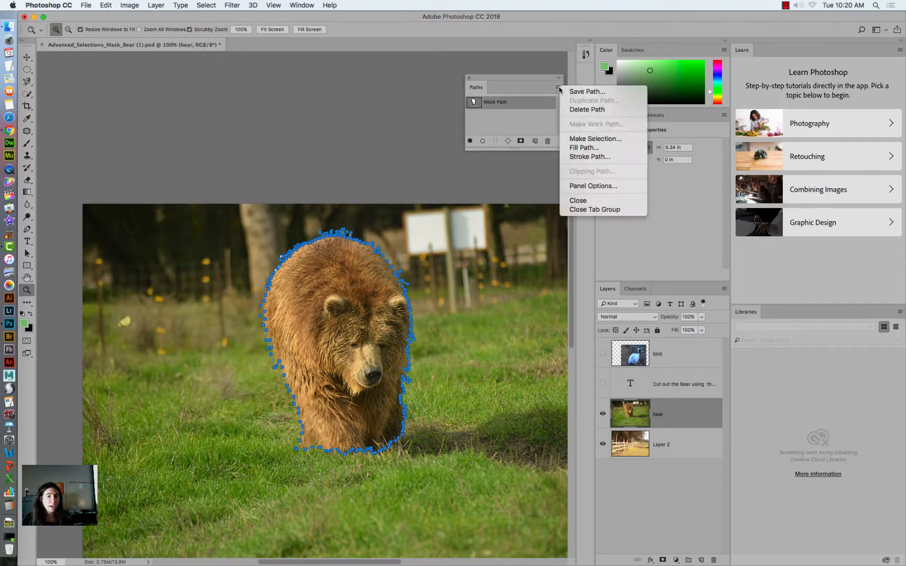
{"action": "left_click", "coordinate": [513, 138]}
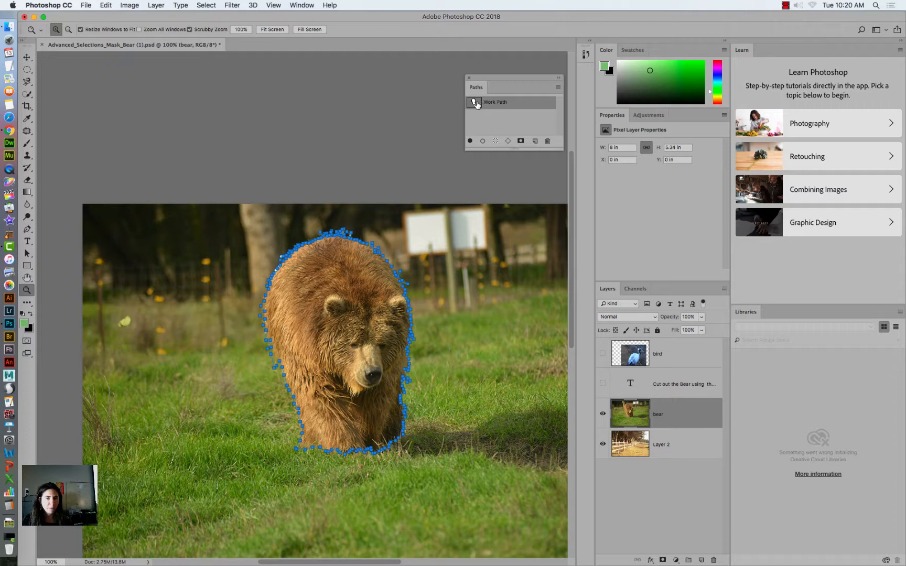
{"action": "key", "text": "alt"}
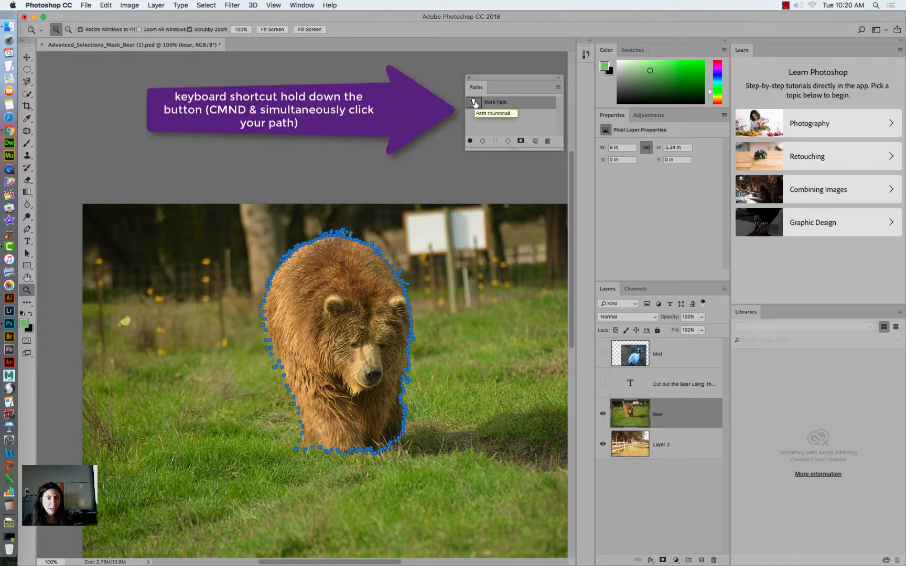
{"action": "left_click", "coordinate": [475, 103], "text": "super"}
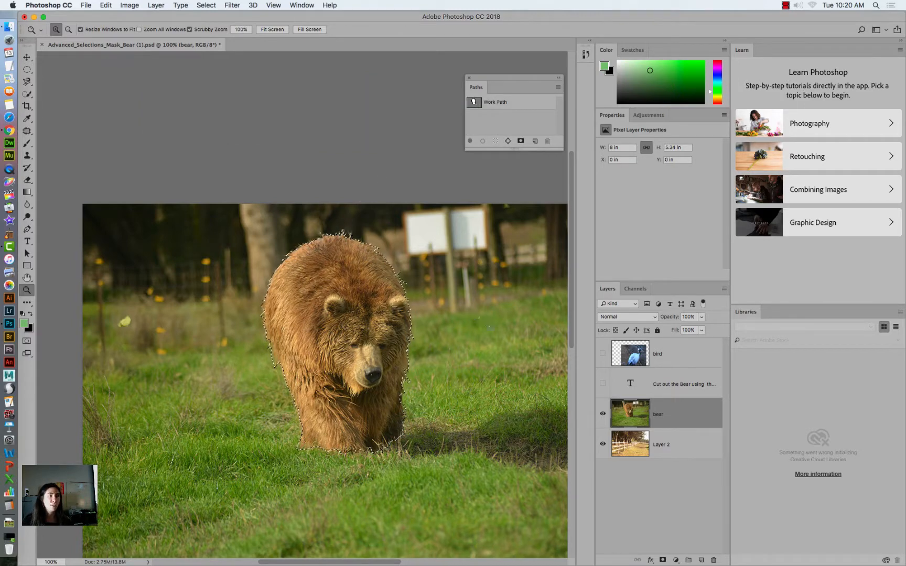
Float the Layers panel free of its dock and resize it so all four layers show.
{"action": "left_click_drag", "start_coordinate": [609, 292], "coordinate": [546, 181]}
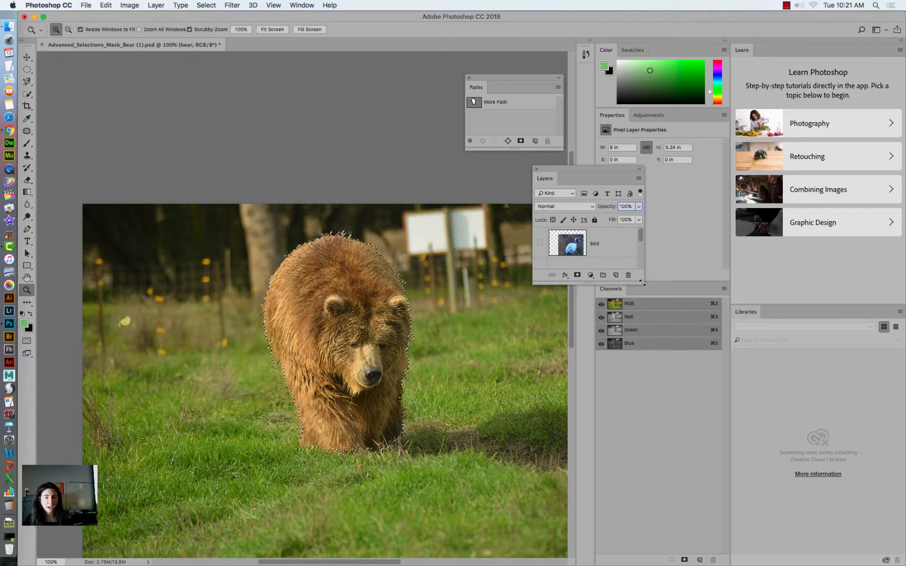
{"action": "left_click_drag", "start_coordinate": [642, 283], "coordinate": [745, 422]}
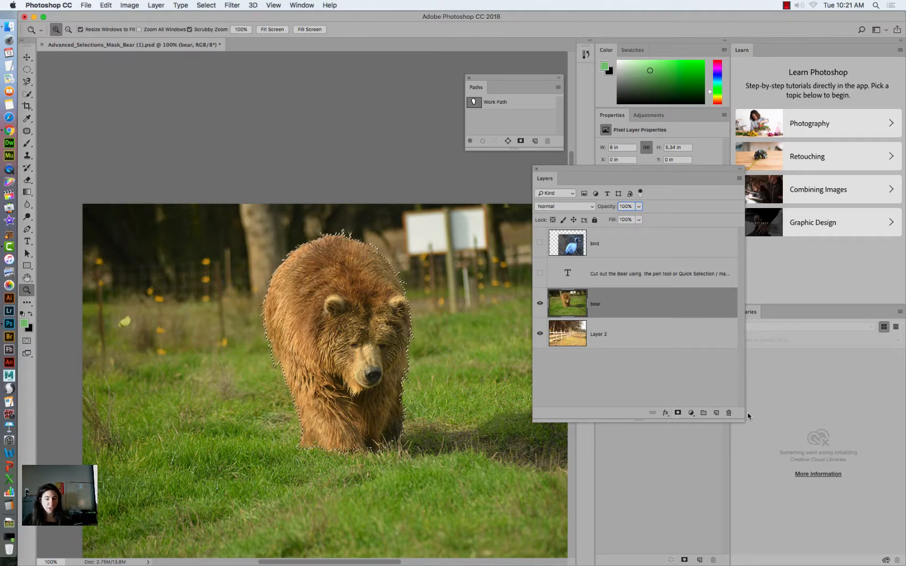
{"action": "left_click_drag", "start_coordinate": [745, 419], "coordinate": [746, 371]}
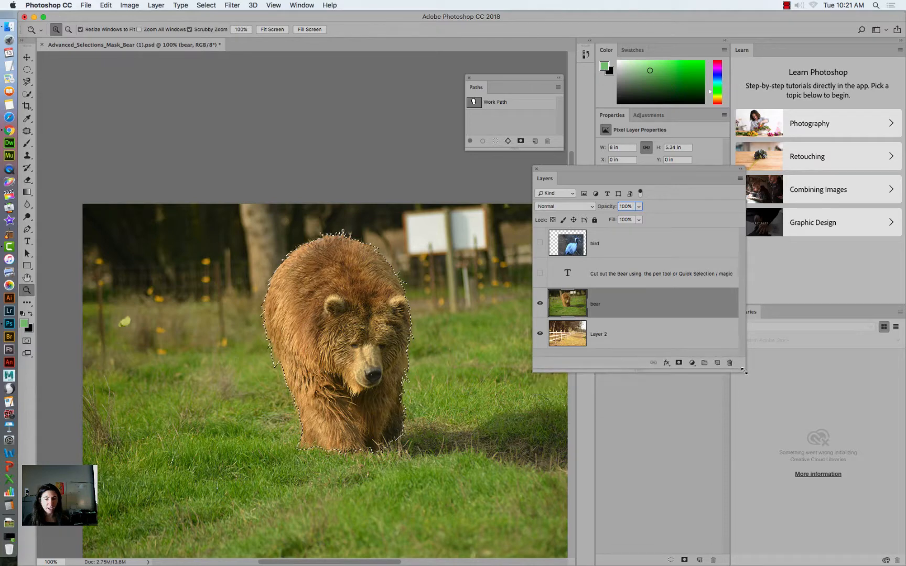
Try masking the bear layer so that only the selected bear is revealed, undoing the mask each time.
{"action": "left_click", "coordinate": [678, 363]}
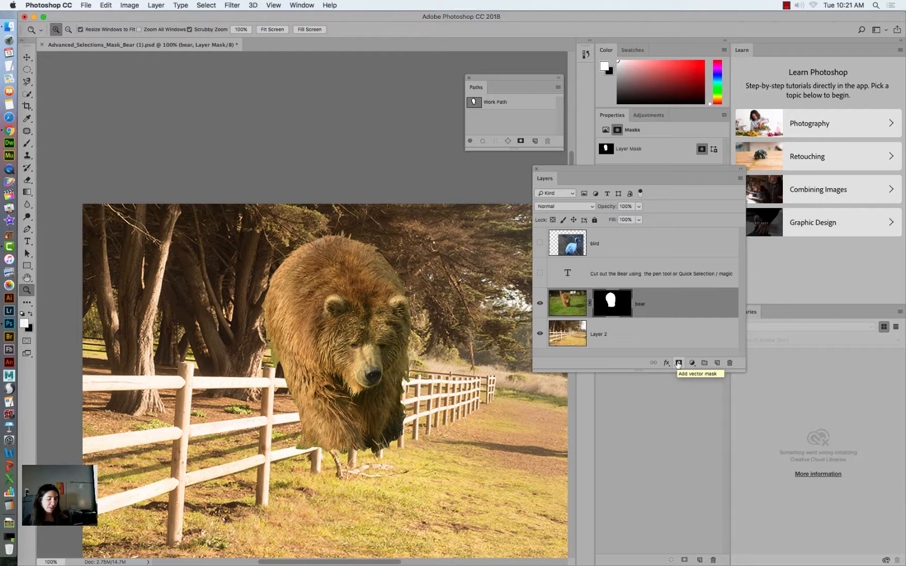
{"action": "key", "text": "super+z"}
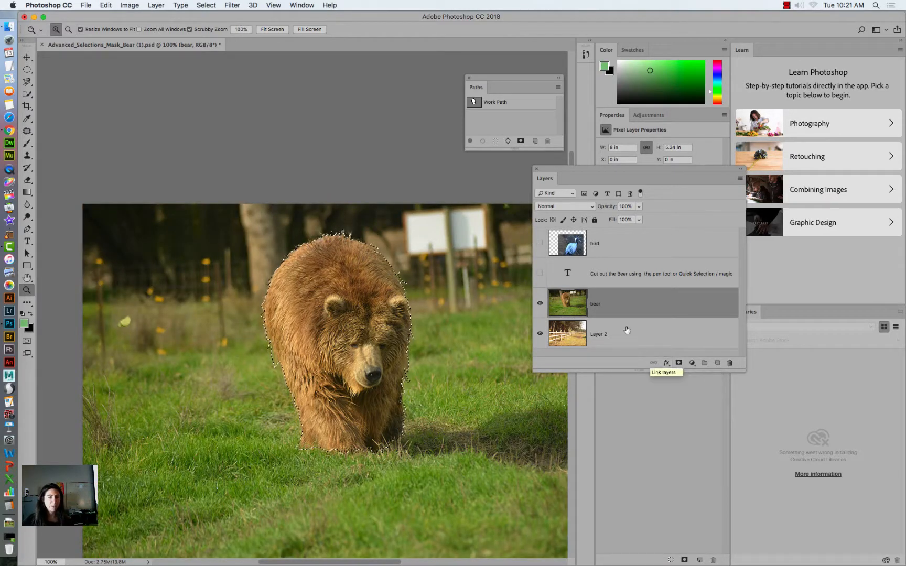
{"action": "left_click", "coordinate": [156, 4]}
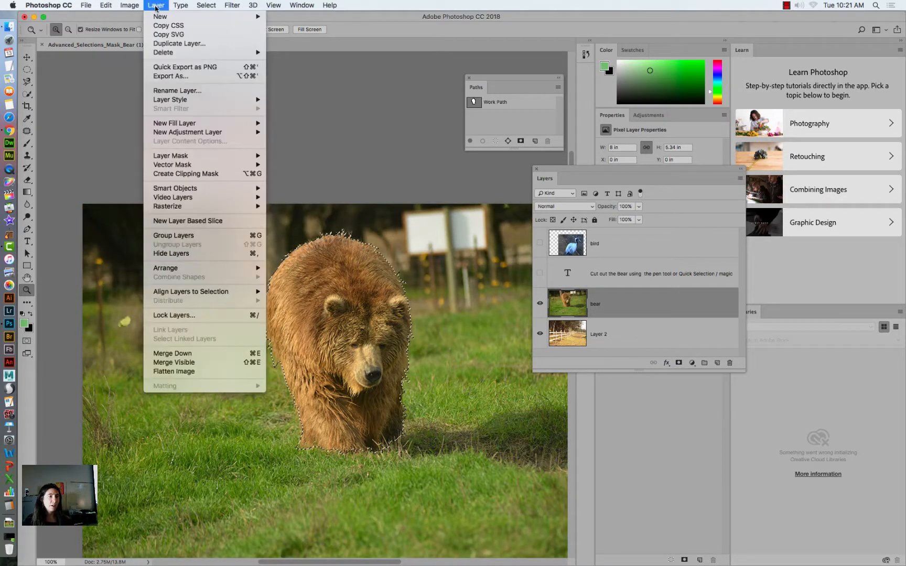
{"action": "mouse_move", "coordinate": [193, 154]}
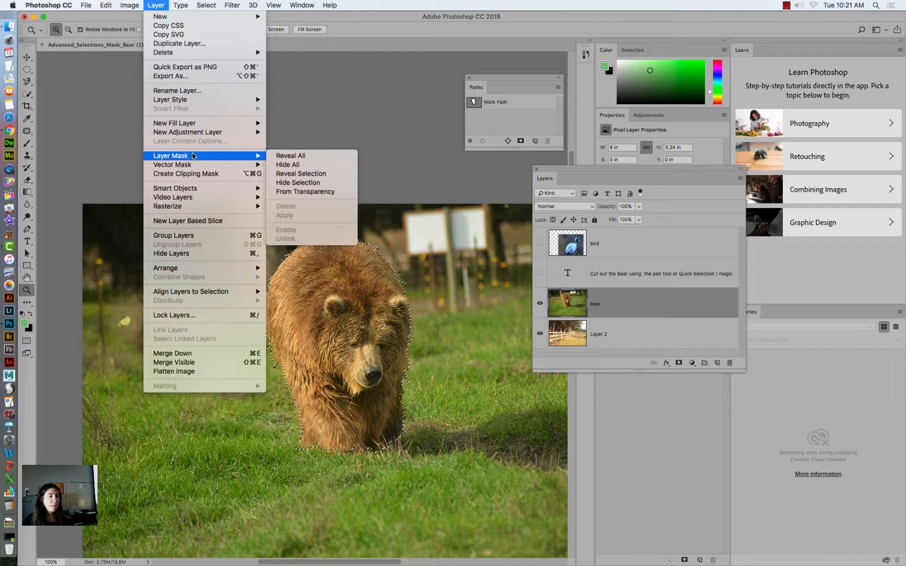
{"action": "left_click", "coordinate": [297, 178]}
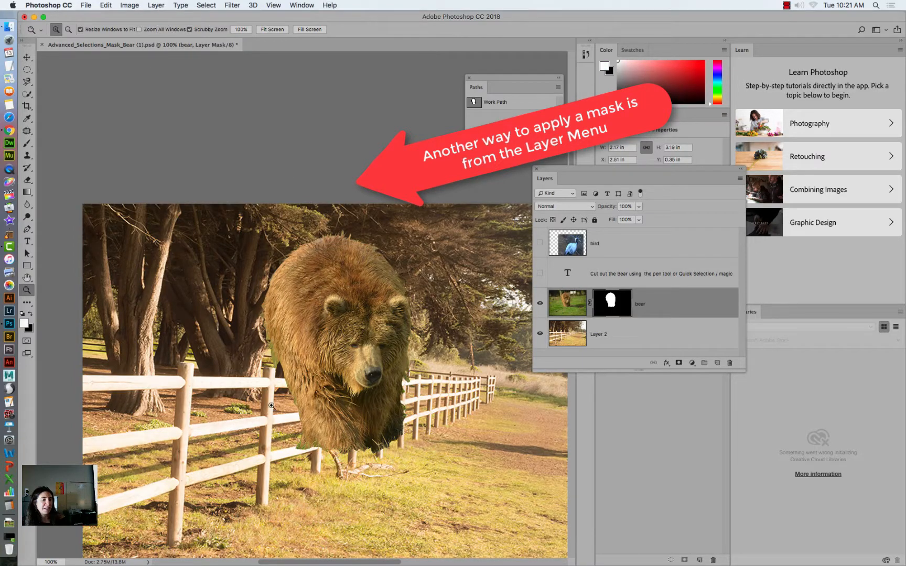
{"action": "left_click", "coordinate": [108, 5]}
{"action": "left_click", "coordinate": [112, 16]}
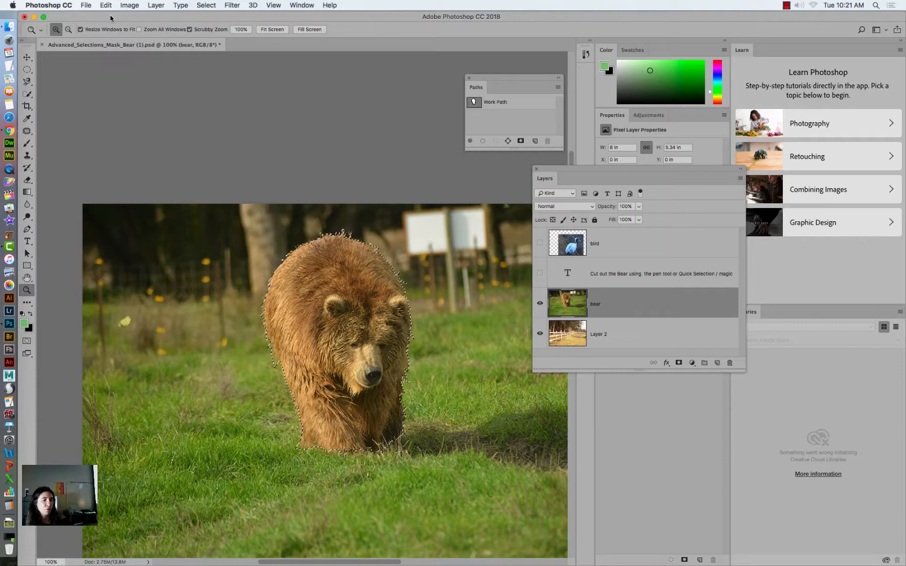
Try a Hide Selection layer mask on the bear layer and undo it.
{"action": "left_click", "coordinate": [155, 5]}
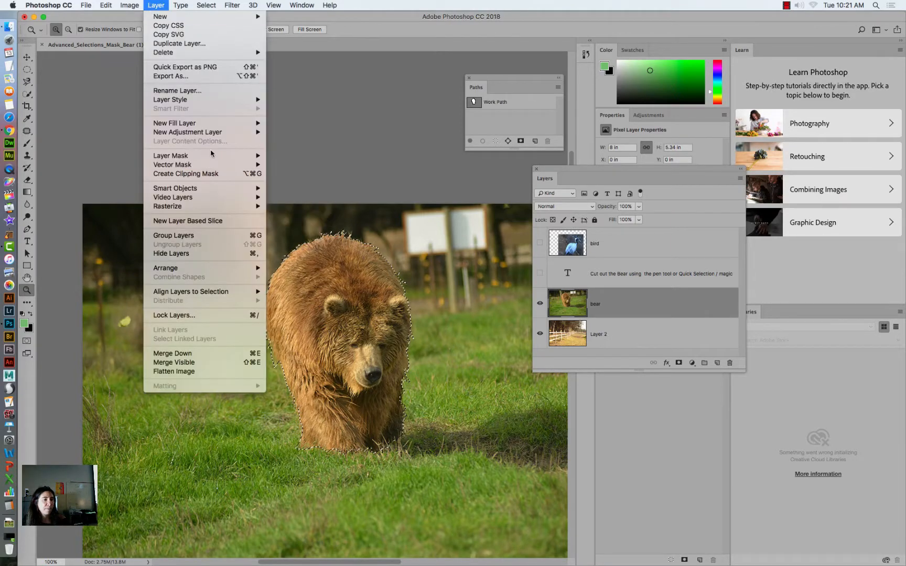
{"action": "mouse_move", "coordinate": [212, 155]}
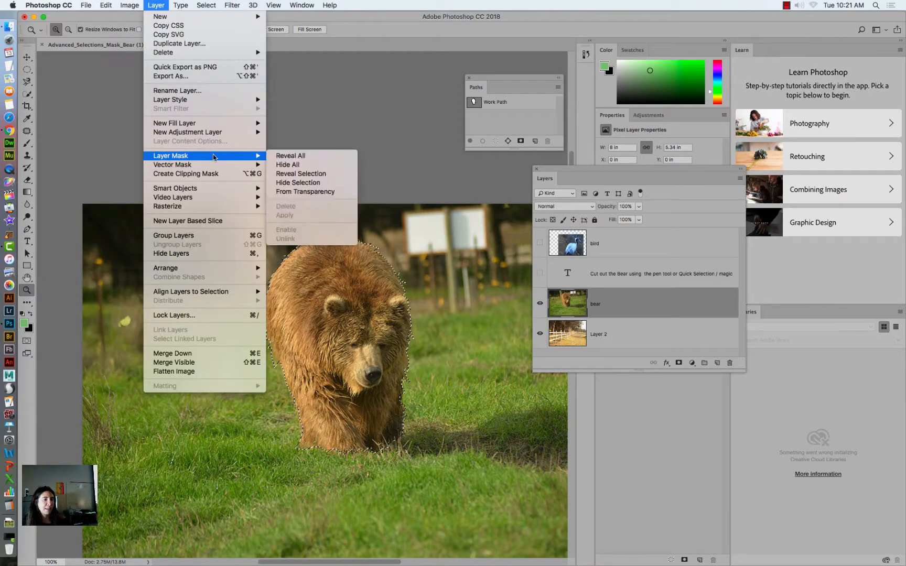
{"action": "left_click", "coordinate": [298, 182]}
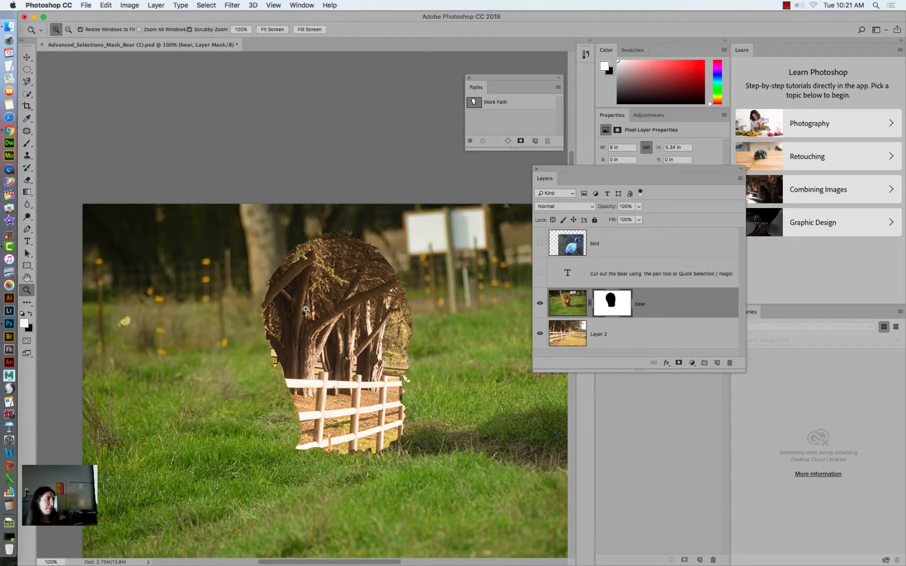
{"action": "left_click", "coordinate": [114, 7]}
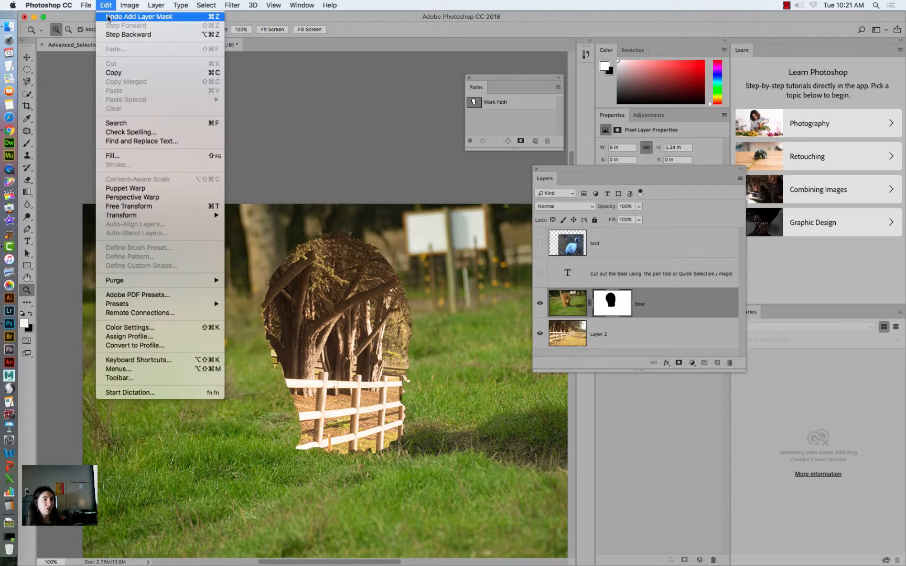
{"action": "left_click", "coordinate": [129, 16]}
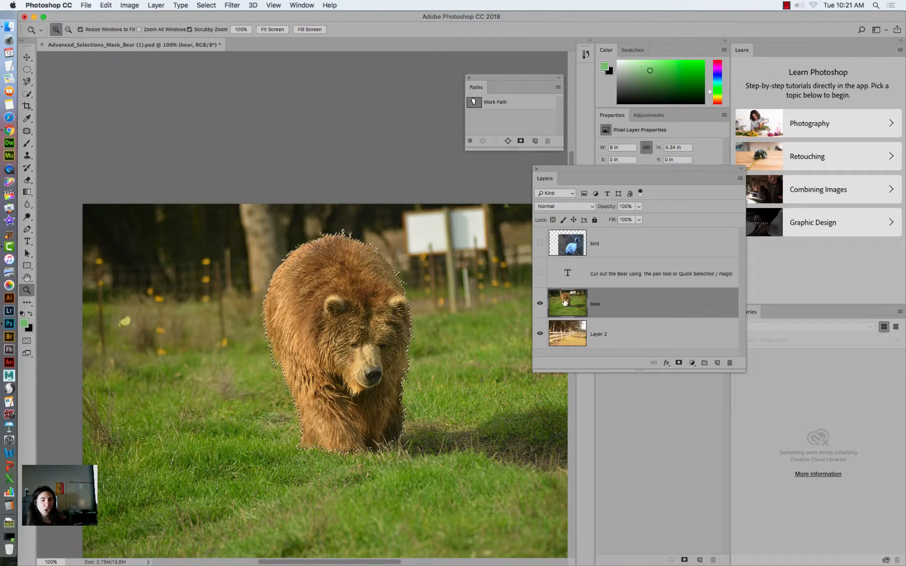
Add a Hue/Saturation adjustment layer limited to the selected bear, with Hue -16 and Saturation -6.
{"action": "left_click", "coordinate": [692, 362]}
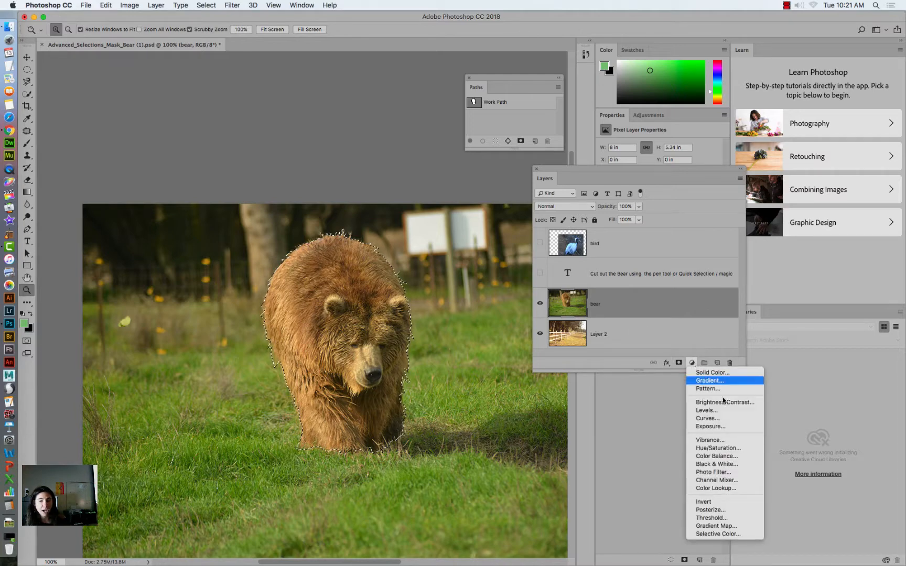
{"action": "left_click", "coordinate": [708, 449]}
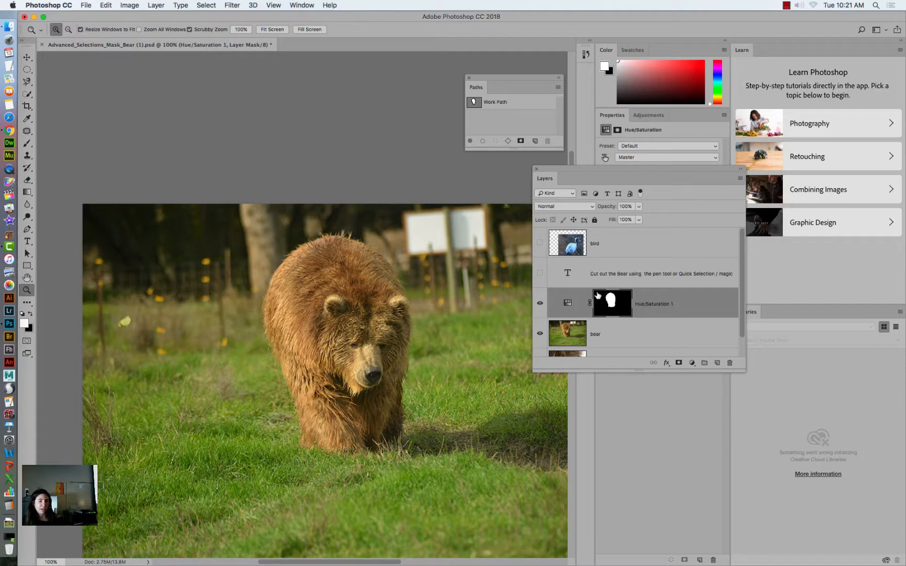
{"action": "left_click_drag", "start_coordinate": [603, 168], "coordinate": [588, 219]}
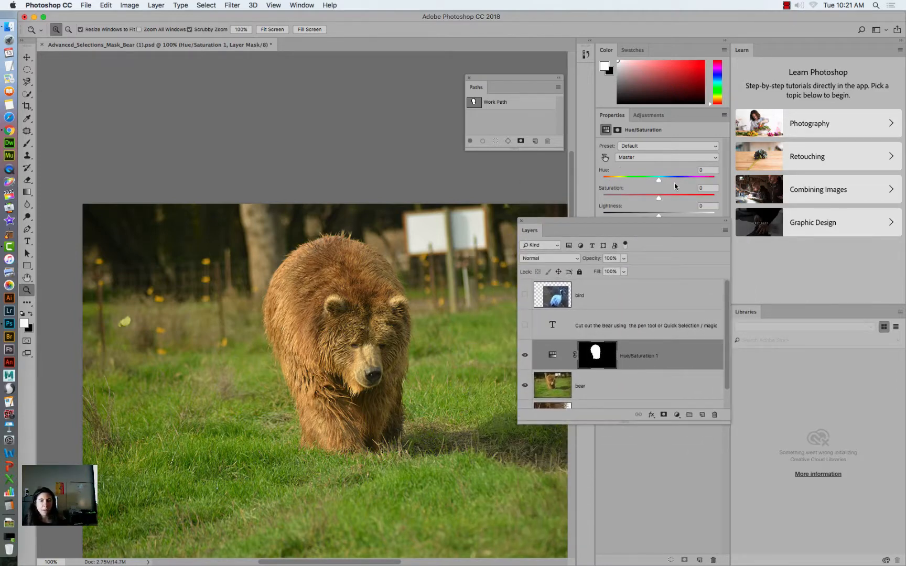
{"action": "mouse_move", "coordinate": [660, 182]}
{"action": "left_mouse_down"}
{"action": "mouse_move", "coordinate": [691, 182]}
{"action": "mouse_move", "coordinate": [634, 188]}
{"action": "mouse_move", "coordinate": [643, 189]}
{"action": "left_mouse_up"}
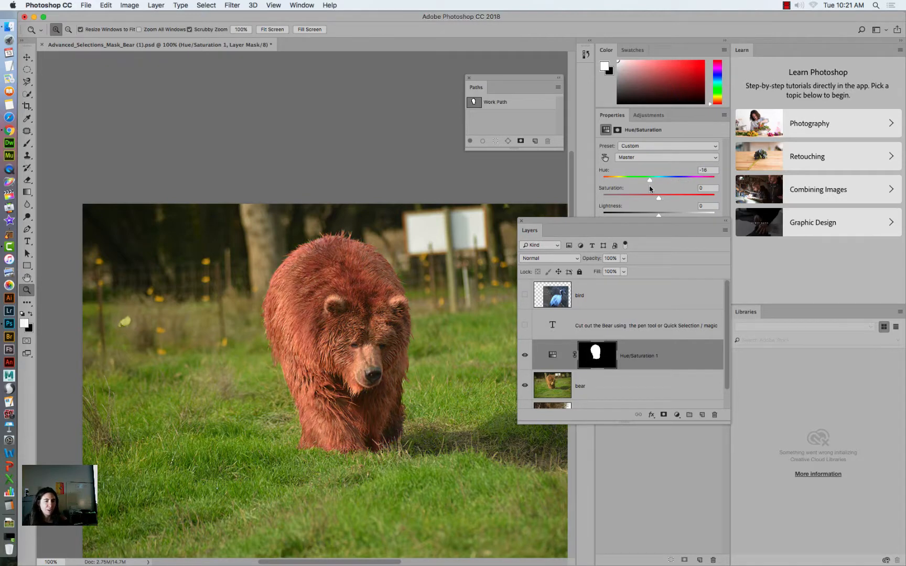
{"action": "left_click_drag", "start_coordinate": [689, 197], "coordinate": [652, 203]}
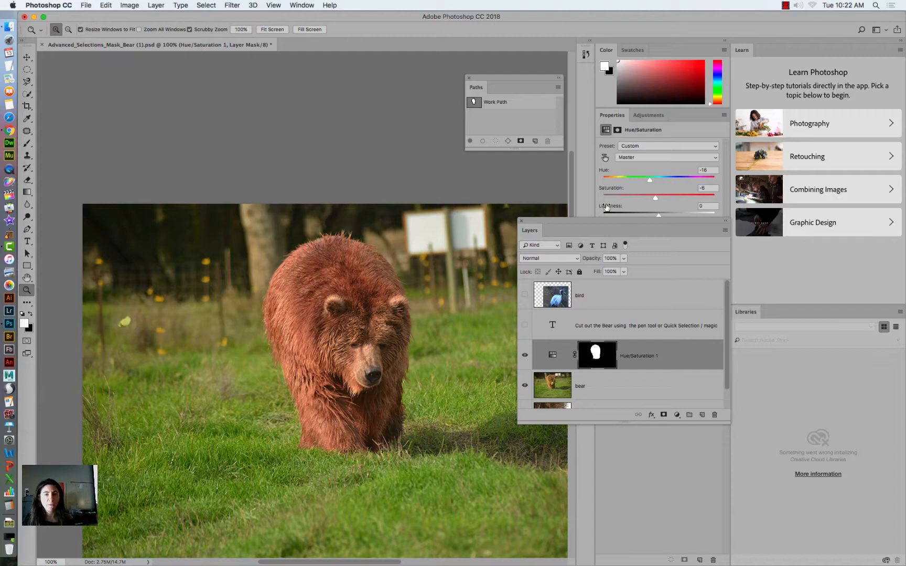
Step back through the document history to the Selection Change state, discarding the Hue/Saturation adjustment layer.
{"action": "left_click_drag", "start_coordinate": [581, 220], "coordinate": [554, 263]}
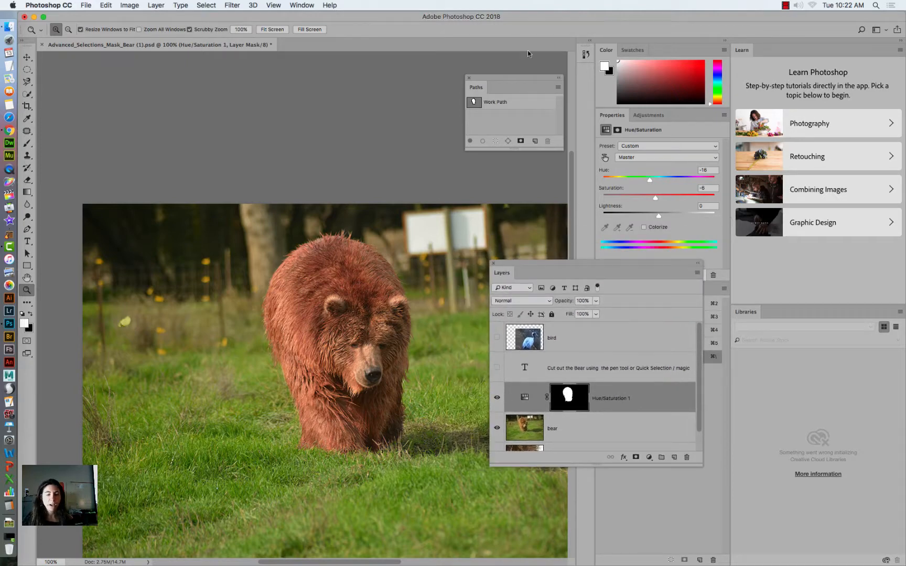
{"action": "left_click", "coordinate": [313, 6]}
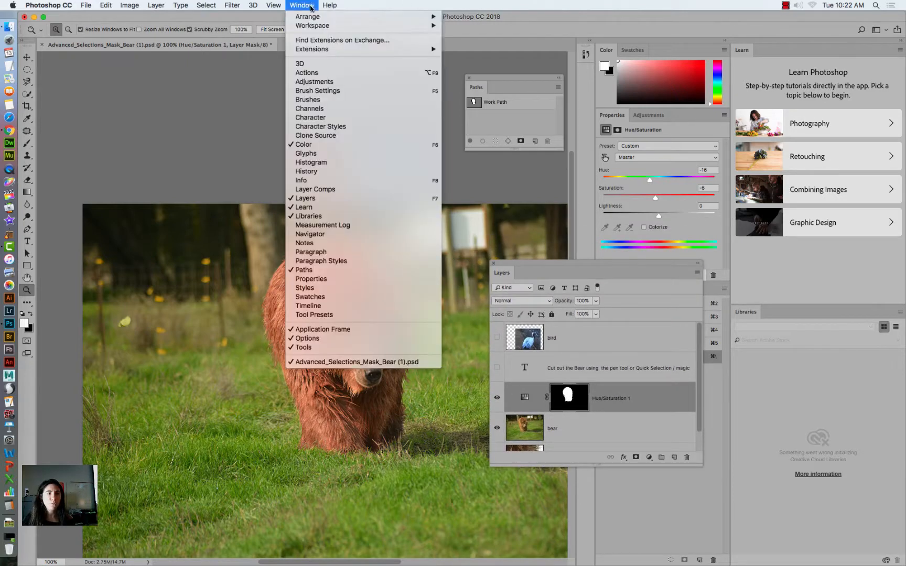
{"action": "left_click", "coordinate": [319, 172]}
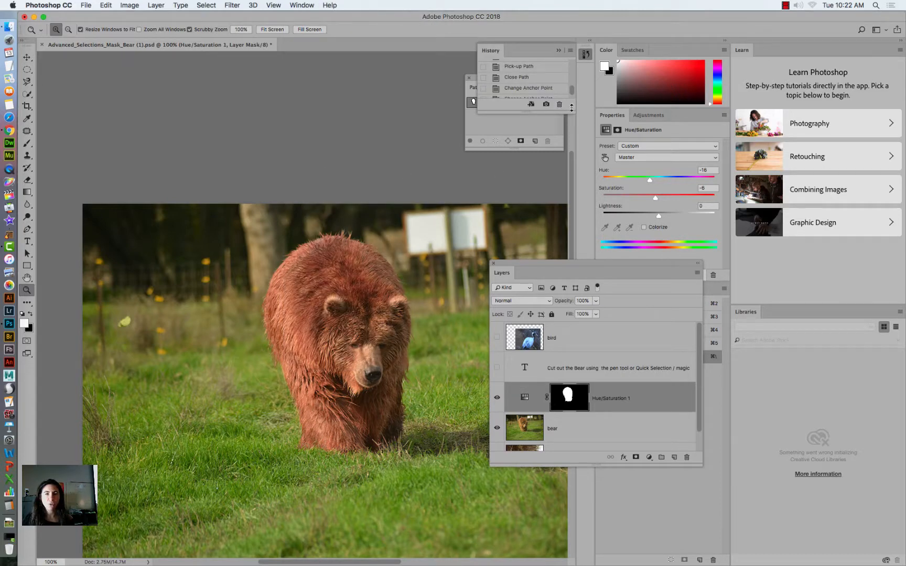
{"action": "left_click_drag", "start_coordinate": [561, 107], "coordinate": [561, 227]}
{"action": "left_click", "coordinate": [536, 215]}
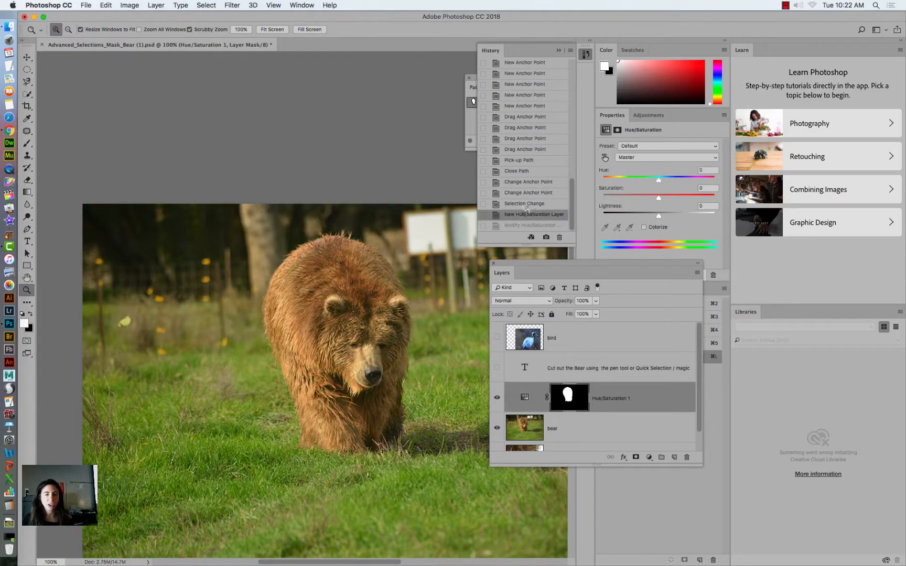
{"action": "left_click", "coordinate": [524, 204]}
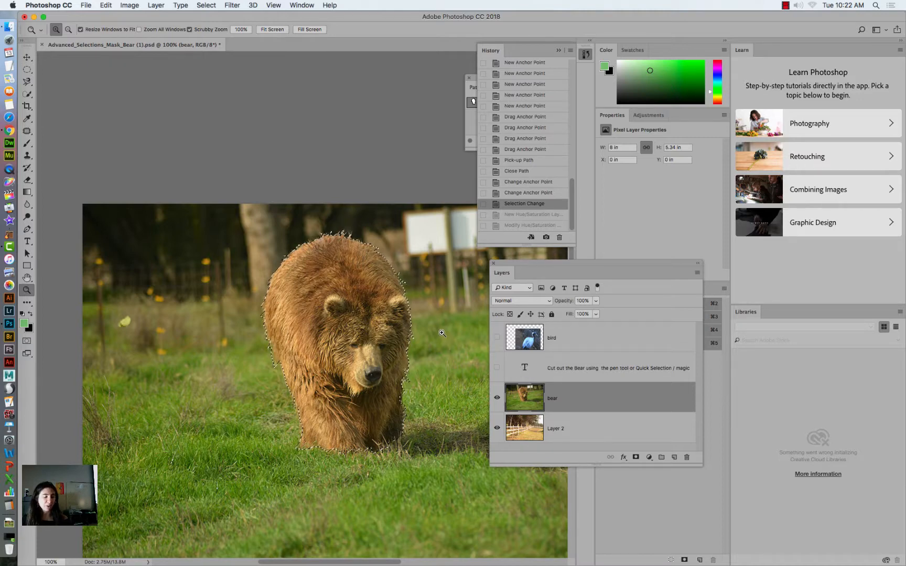
Move the Layers panel clear of the image, enlarge it, and add a layer mask to the bear layer from the selection.
{"action": "left_click_drag", "start_coordinate": [528, 265], "coordinate": [651, 83]}
{"action": "left_click_drag", "start_coordinate": [821, 281], "coordinate": [830, 347]}
{"action": "left_click", "coordinate": [764, 340]}
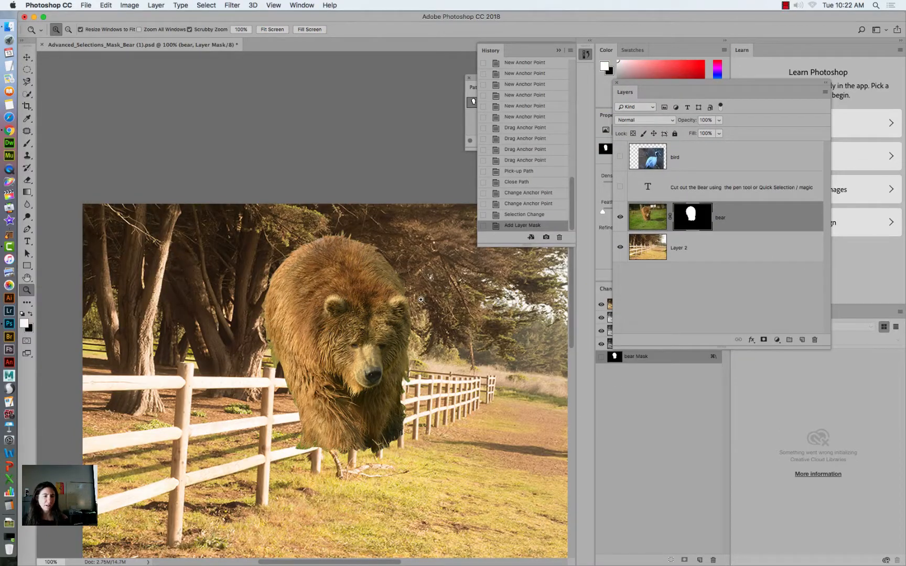
Move the masked bear down onto the grass path beside the fence and collapse the History panel.
{"action": "left_click", "coordinate": [30, 60]}
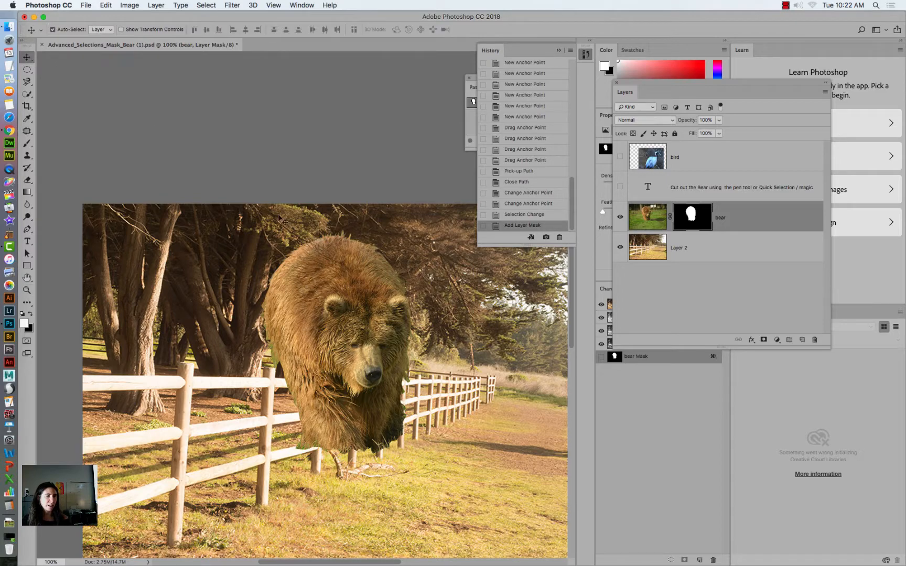
{"action": "left_click_drag", "start_coordinate": [349, 291], "coordinate": [420, 376]}
{"action": "left_click_drag", "start_coordinate": [279, 402], "coordinate": [211, 286]}
{"action": "key", "text": "super+minus"}
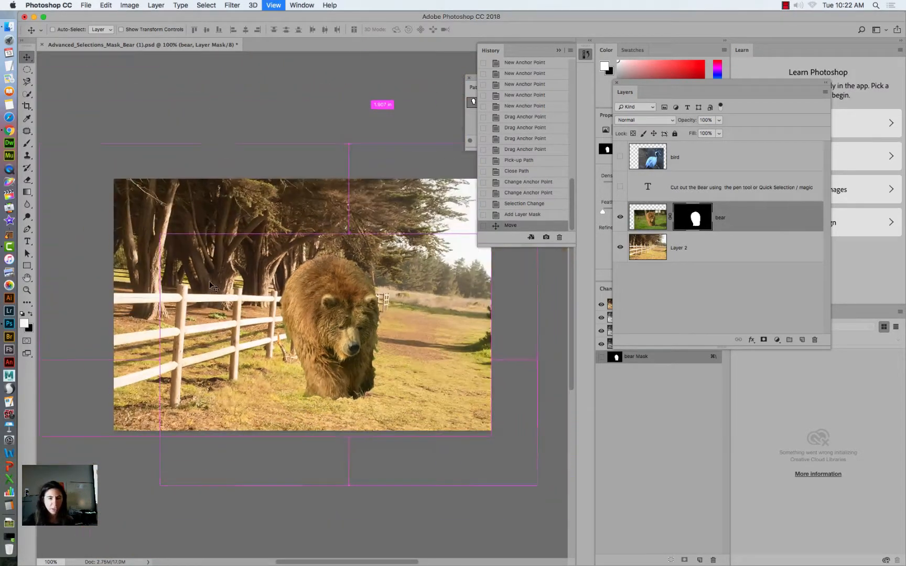
{"action": "left_click", "coordinate": [559, 51]}
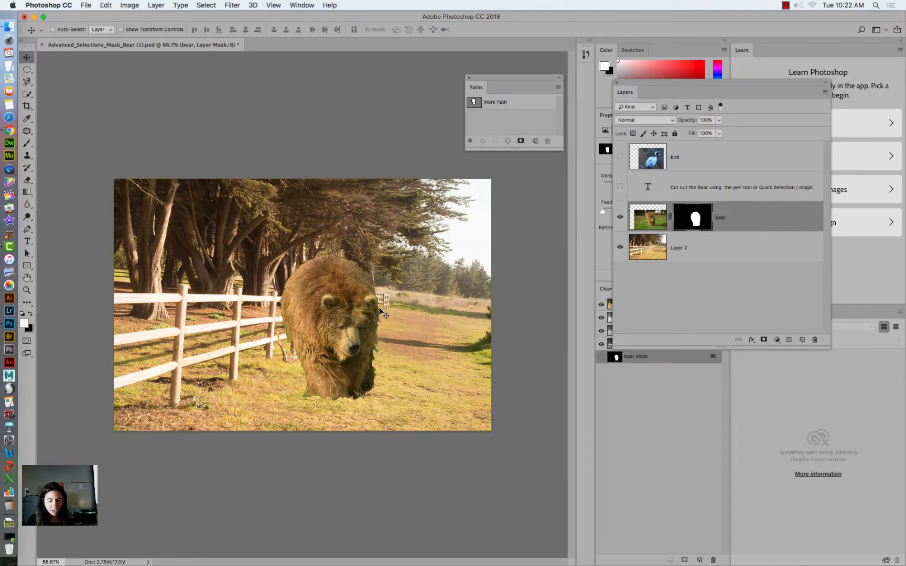
Shift the bear slightly lower and closer to the fence so its feet sit on the foreground grass.
{"action": "key", "text": "super+plus"}
{"action": "left_click_drag", "start_coordinate": [355, 319], "coordinate": [352, 340]}
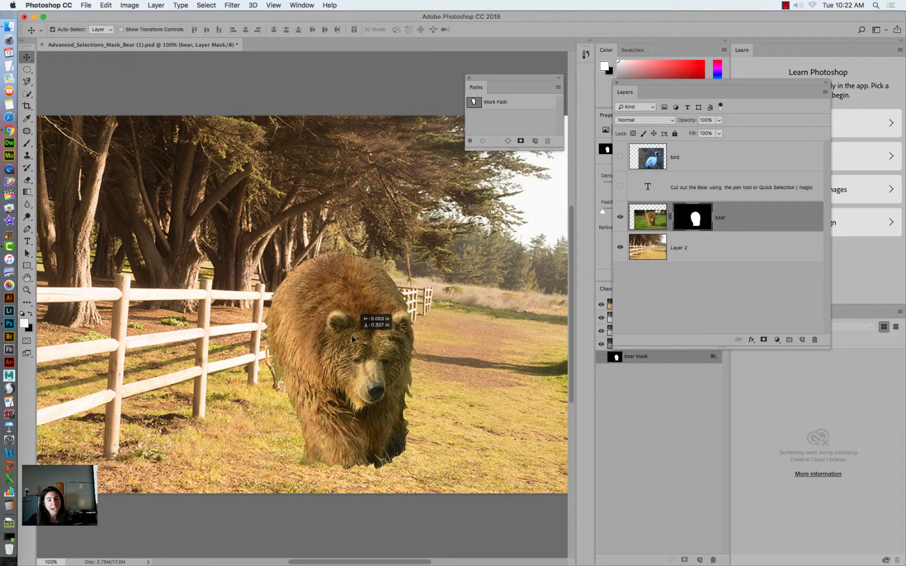
{"action": "scroll", "coordinate": [367, 346], "scroll_direction": "right", "scroll_amount": 5}
{"action": "scroll", "coordinate": [367, 346], "scroll_direction": "down", "scroll_amount": 2}
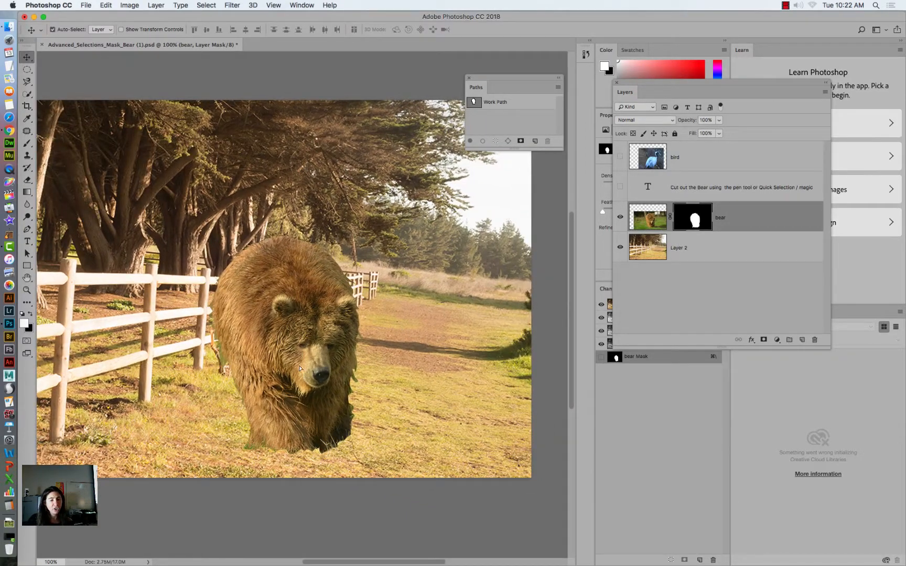
{"action": "mouse_move", "coordinate": [300, 369]}
{"action": "left_mouse_down"}
{"action": "mouse_move", "coordinate": [371, 348]}
{"action": "mouse_move", "coordinate": [380, 353]}
{"action": "mouse_move", "coordinate": [298, 353]}
{"action": "mouse_move", "coordinate": [290, 367]}
{"action": "left_mouse_up"}
{"action": "key", "text": "super+minus"}
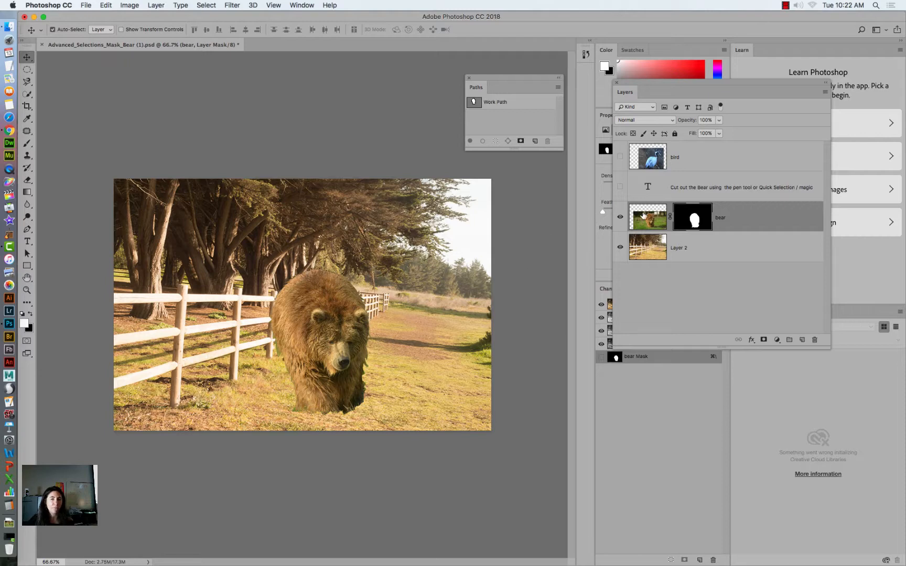
Flip the bear layer horizontally and move the bear slightly away from the fence.
{"action": "left_click", "coordinate": [643, 215]}
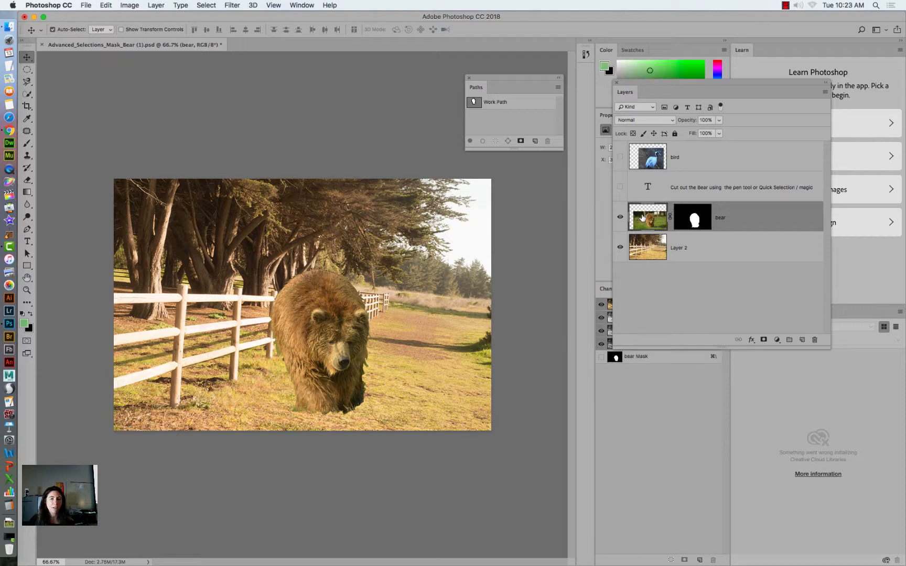
{"action": "left_click", "coordinate": [106, 7]}
{"action": "mouse_move", "coordinate": [191, 215]}
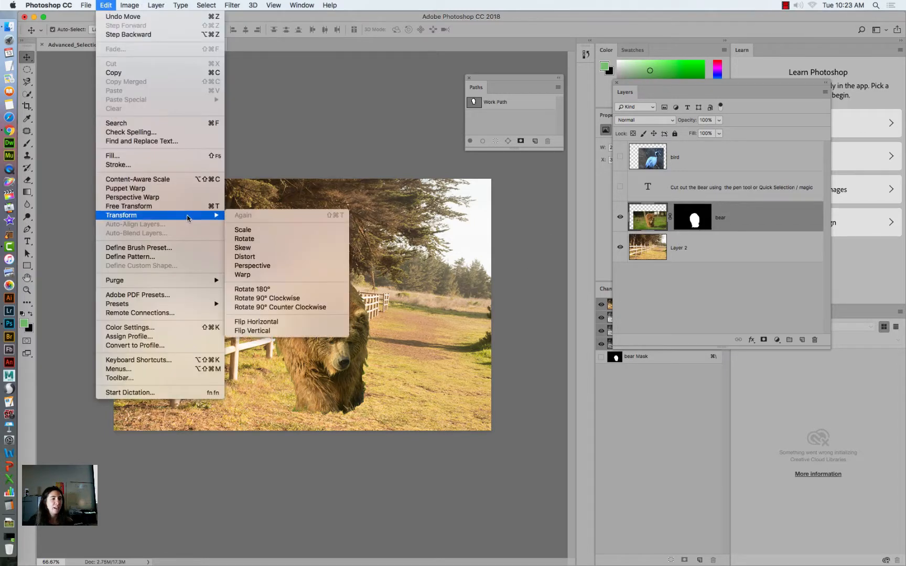
{"action": "left_click", "coordinate": [258, 321]}
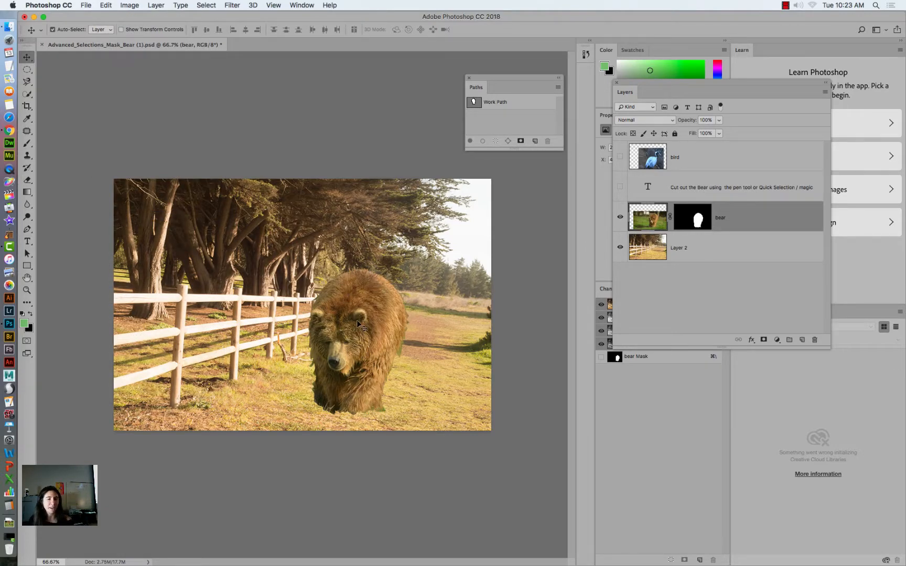
{"action": "left_click_drag", "start_coordinate": [357, 320], "coordinate": [366, 323]}
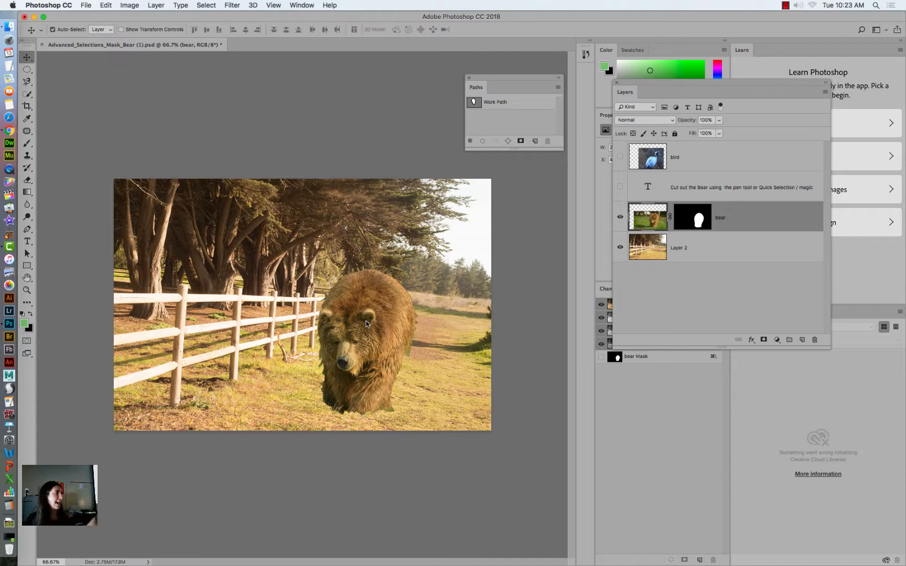
Target the bear layer's mask and enlarge the bear to 200% to work on its edges.
{"action": "left_click", "coordinate": [690, 219]}
{"action": "left_click", "coordinate": [27, 290]}
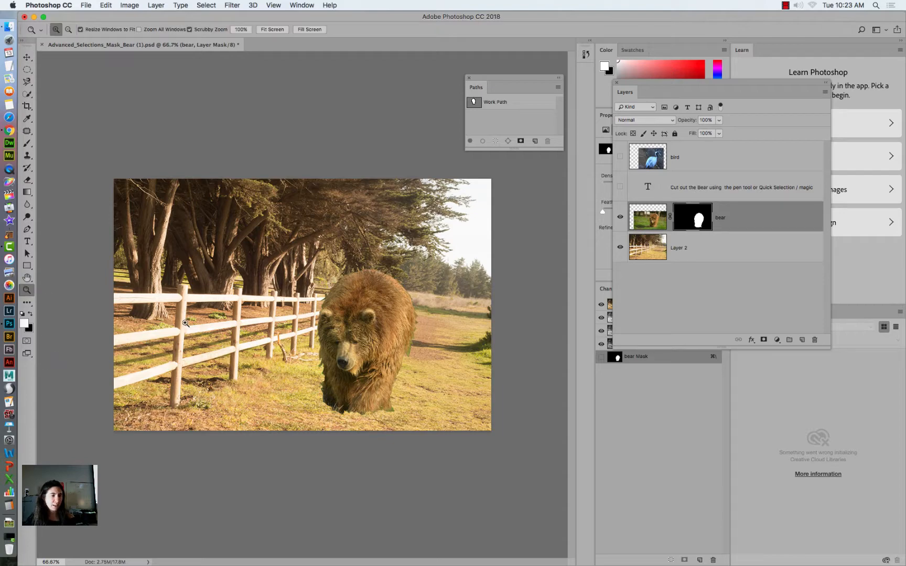
{"action": "left_click", "coordinate": [370, 366]}
{"action": "left_click", "coordinate": [389, 442]}
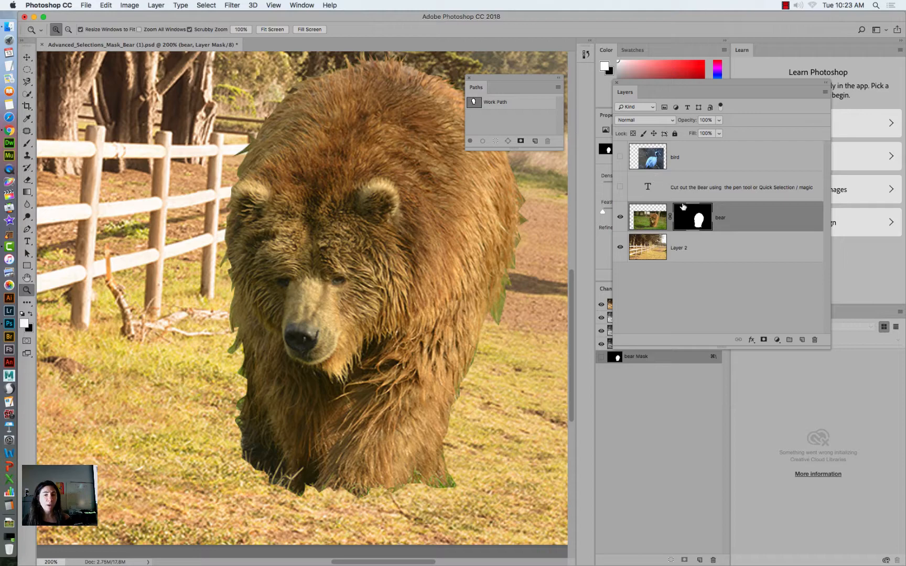
Try refining the bear mask in Select and Mask with Radius 9 px, Smooth 44, a slight feather and 49% preview transparency, and undo it.
{"action": "double_click", "coordinate": [689, 219]}
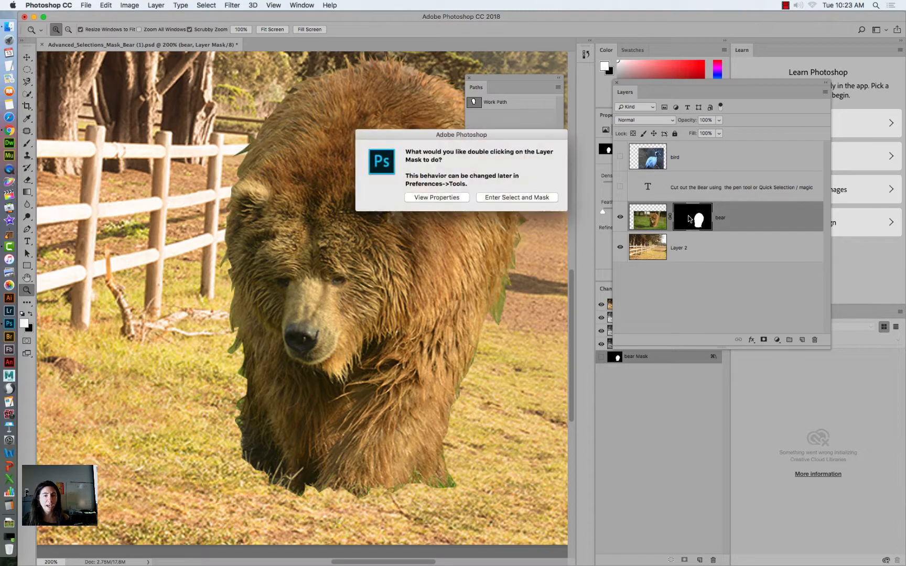
{"action": "left_click", "coordinate": [513, 199]}
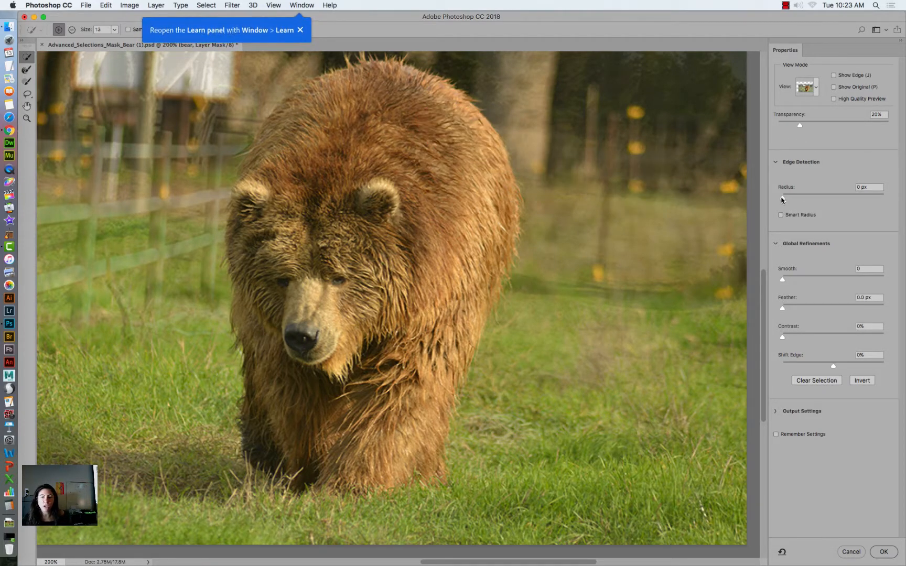
{"action": "left_click_drag", "start_coordinate": [782, 199], "coordinate": [820, 198]}
{"action": "left_click_drag", "start_coordinate": [801, 124], "coordinate": [832, 124]}
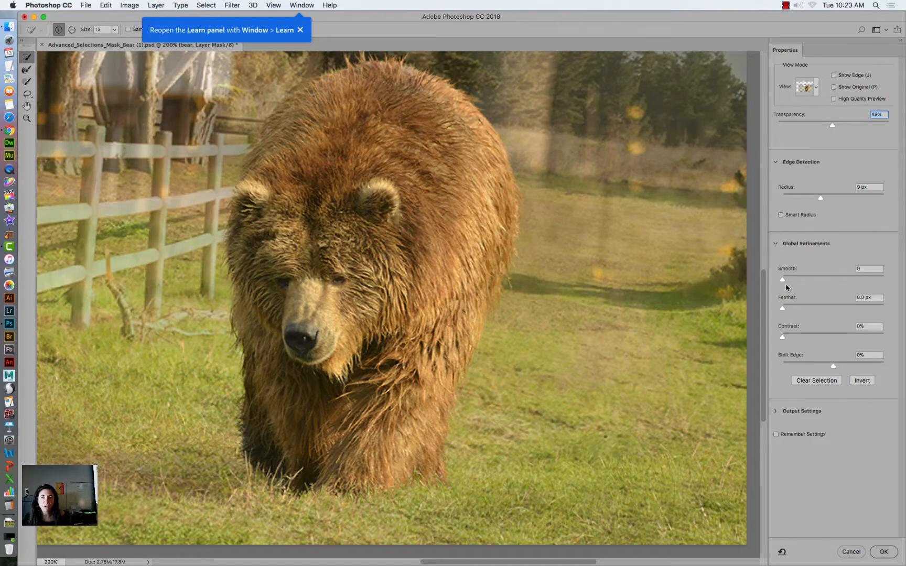
{"action": "left_click_drag", "start_coordinate": [785, 280], "coordinate": [809, 278]}
{"action": "left_click_drag", "start_coordinate": [783, 311], "coordinate": [807, 313]}
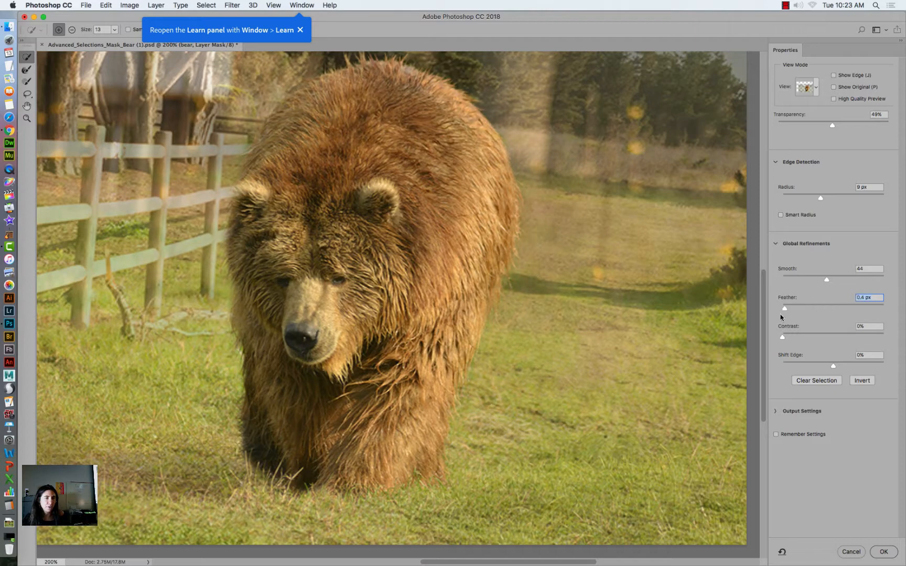
{"action": "mouse_move", "coordinate": [802, 315]}
{"action": "left_mouse_down"}
{"action": "mouse_move", "coordinate": [864, 310]}
{"action": "mouse_move", "coordinate": [790, 311]}
{"action": "left_mouse_up"}
{"action": "left_click_drag", "start_coordinate": [787, 313], "coordinate": [802, 311]}
{"action": "left_click", "coordinate": [883, 553]}
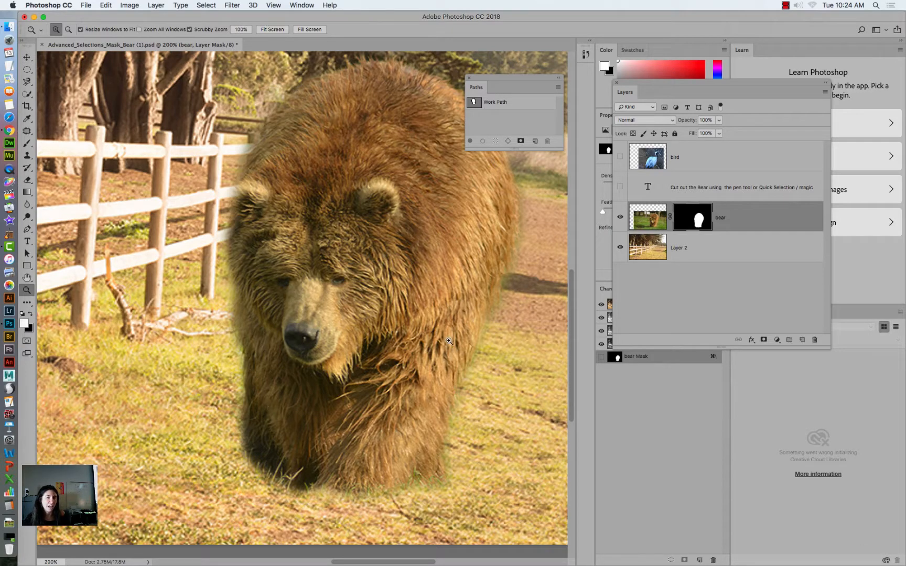
{"action": "left_click", "coordinate": [103, 6]}
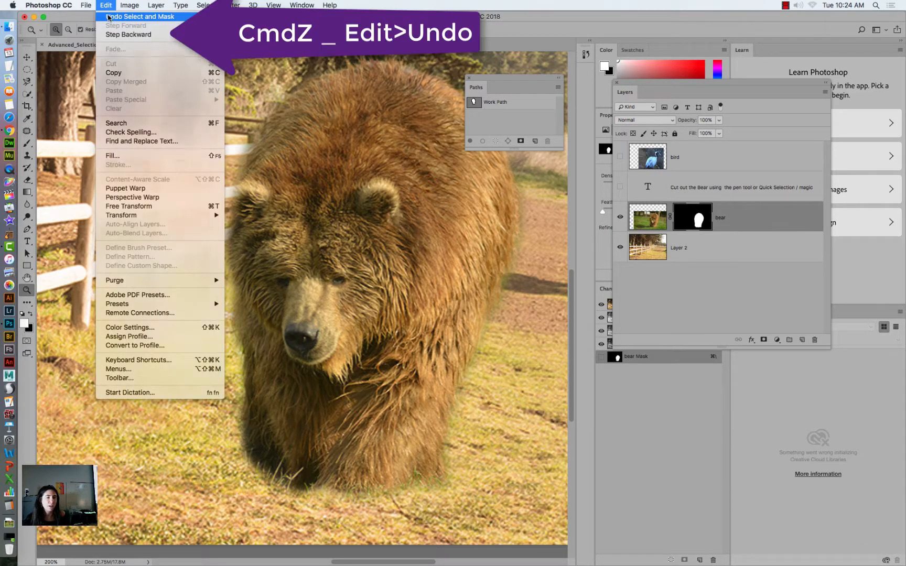
{"action": "left_click", "coordinate": [109, 17]}
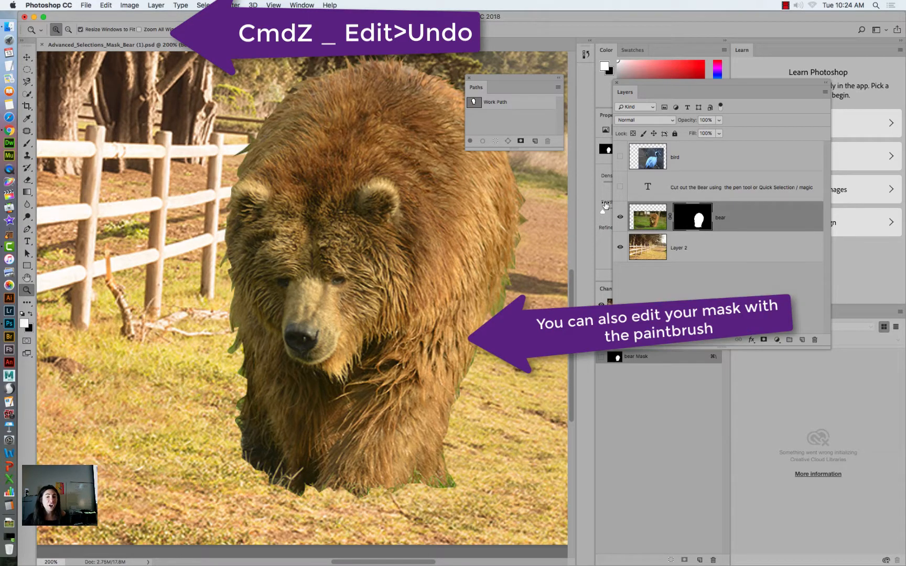
Set up the Brush tool with a soft round tip at 30 px and 0% hardness.
{"action": "left_click_drag", "start_coordinate": [27, 143], "coordinate": [57, 147]}
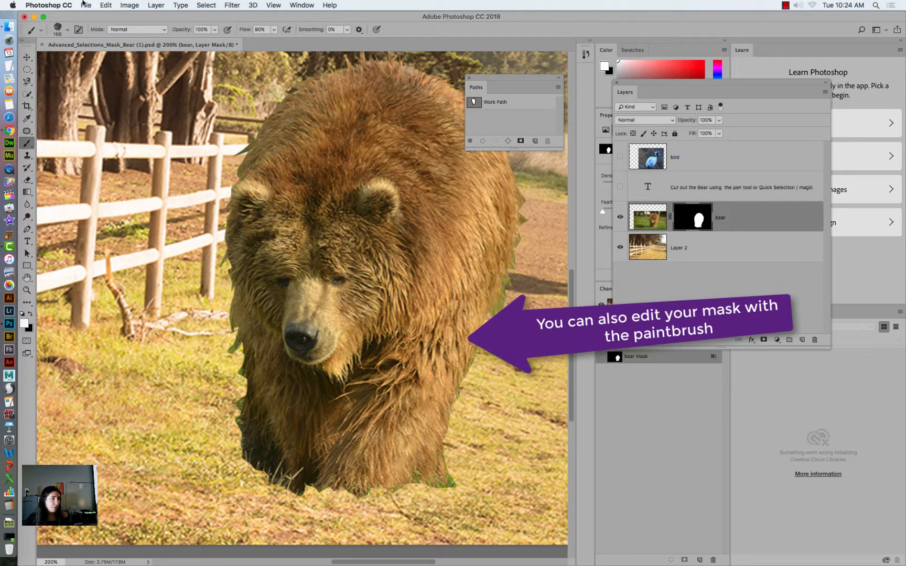
{"action": "left_click", "coordinate": [67, 29]}
{"action": "mouse_move", "coordinate": [202, 195]}
{"action": "left_mouse_down"}
{"action": "mouse_move", "coordinate": [198, 131]}
{"action": "mouse_move", "coordinate": [187, 111]}
{"action": "left_mouse_up"}
{"action": "left_click", "coordinate": [36, 119]}
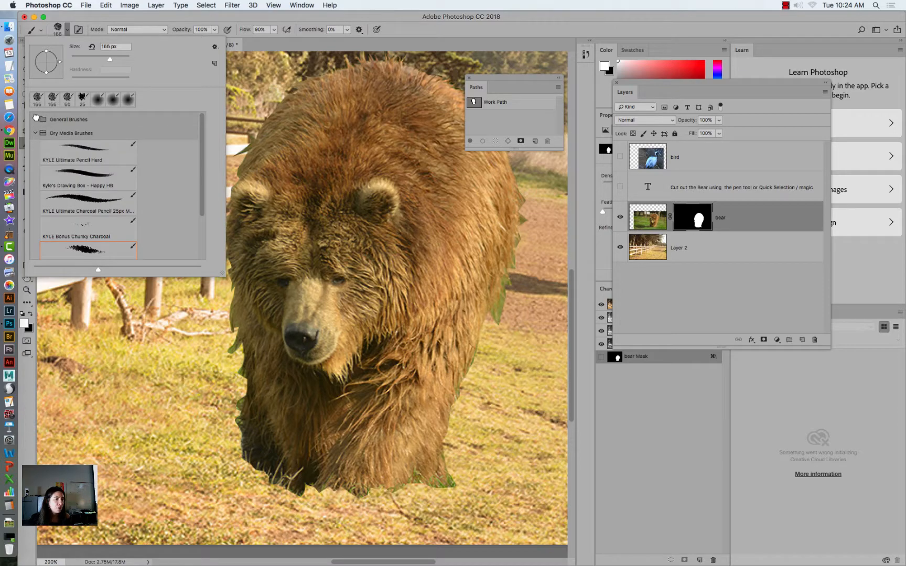
{"action": "left_click", "coordinate": [35, 133]}
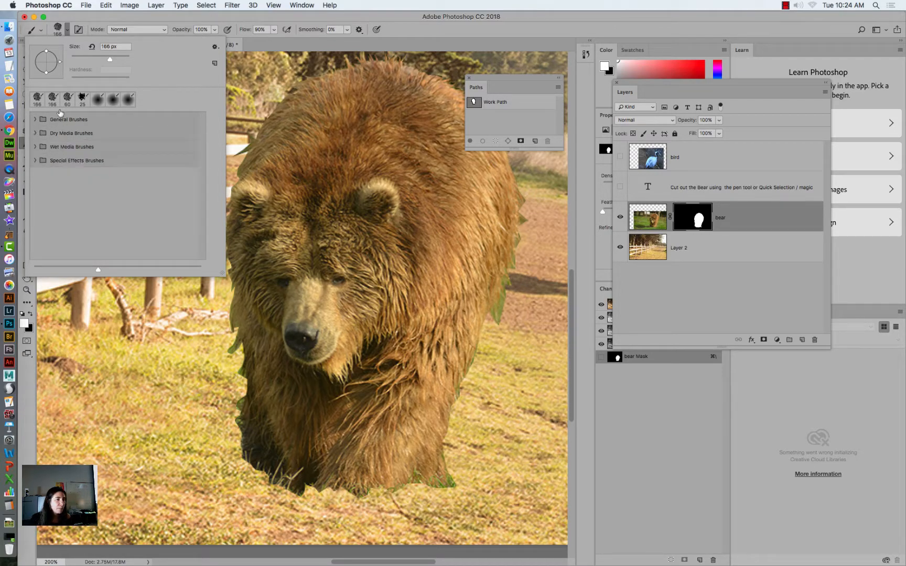
{"action": "left_click", "coordinate": [129, 99]}
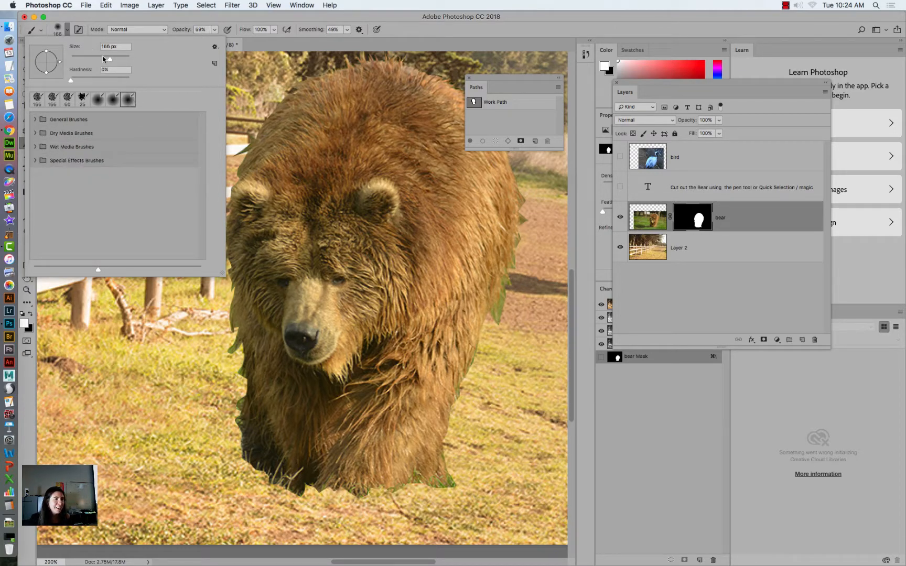
{"action": "left_click_drag", "start_coordinate": [104, 58], "coordinate": [79, 58]}
{"action": "left_click", "coordinate": [265, 48]}
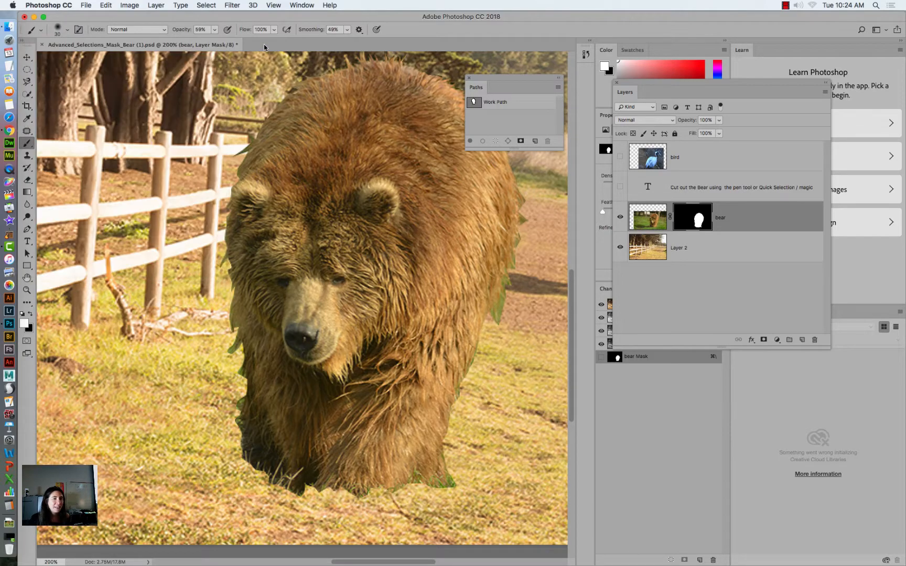
Paint black on the mask along the bear's outline with brush opacity raised to 100%, and move the Paths panel off the image.
{"action": "left_click", "coordinate": [33, 315]}
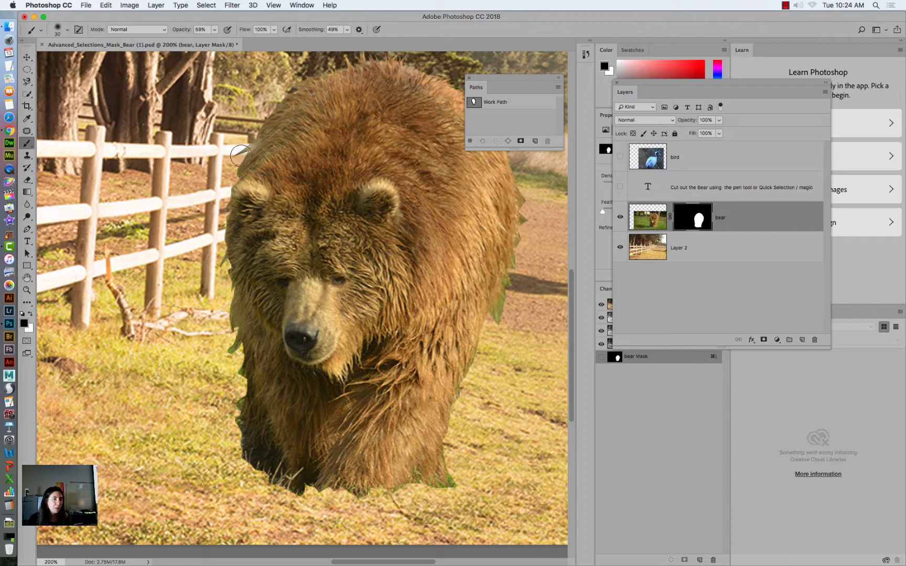
{"action": "mouse_move", "coordinate": [241, 156]}
{"action": "left_mouse_down"}
{"action": "mouse_move", "coordinate": [217, 229]}
{"action": "mouse_move", "coordinate": [218, 256]}
{"action": "left_mouse_up"}
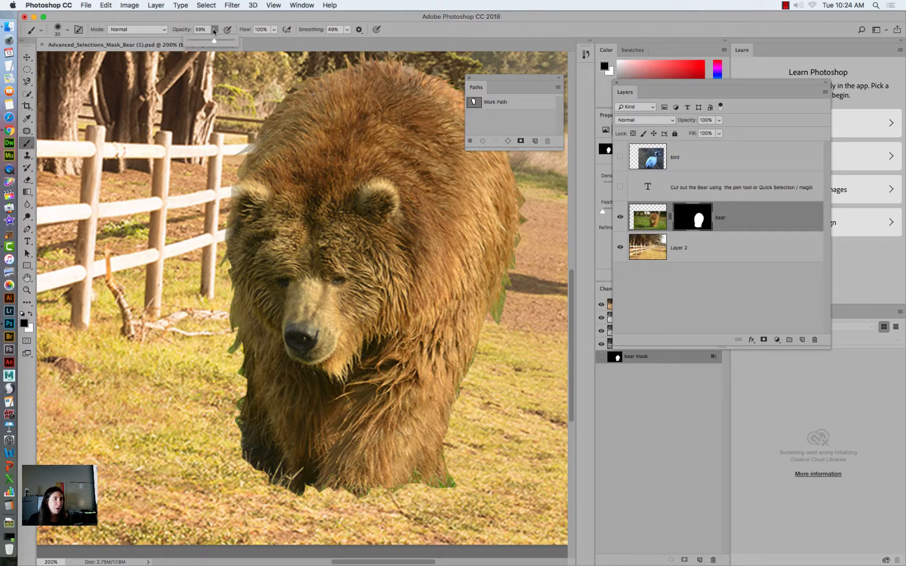
{"action": "left_click_drag", "start_coordinate": [214, 43], "coordinate": [237, 41]}
{"action": "mouse_move", "coordinate": [234, 150]}
{"action": "left_mouse_down"}
{"action": "mouse_move", "coordinate": [221, 279]}
{"action": "mouse_move", "coordinate": [244, 362]}
{"action": "mouse_move", "coordinate": [230, 435]}
{"action": "mouse_move", "coordinate": [240, 467]}
{"action": "mouse_move", "coordinate": [282, 511]}
{"action": "mouse_move", "coordinate": [427, 502]}
{"action": "mouse_move", "coordinate": [445, 492]}
{"action": "mouse_move", "coordinate": [466, 402]}
{"action": "mouse_move", "coordinate": [463, 366]}
{"action": "mouse_move", "coordinate": [491, 329]}
{"action": "mouse_move", "coordinate": [524, 229]}
{"action": "mouse_move", "coordinate": [520, 166]}
{"action": "left_mouse_up"}
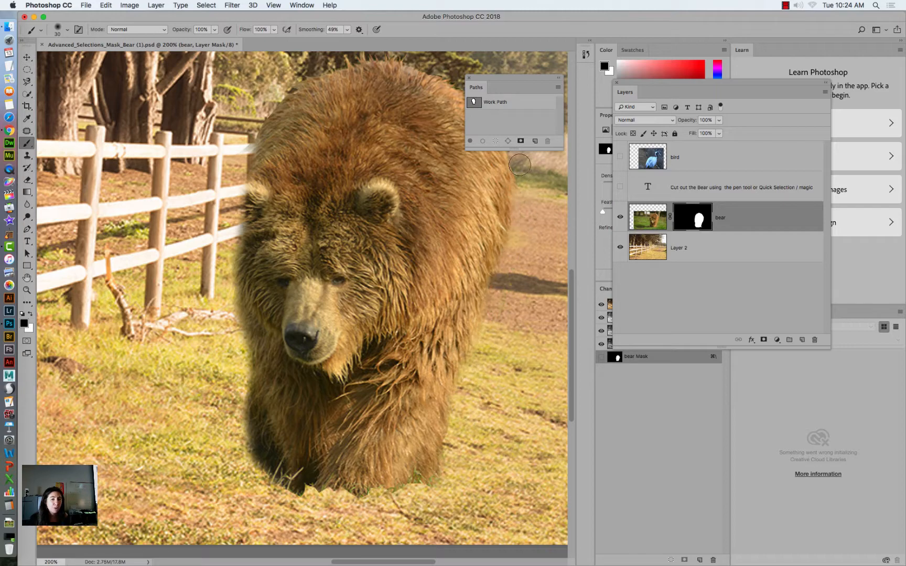
{"action": "left_click_drag", "start_coordinate": [532, 77], "coordinate": [773, 33]}
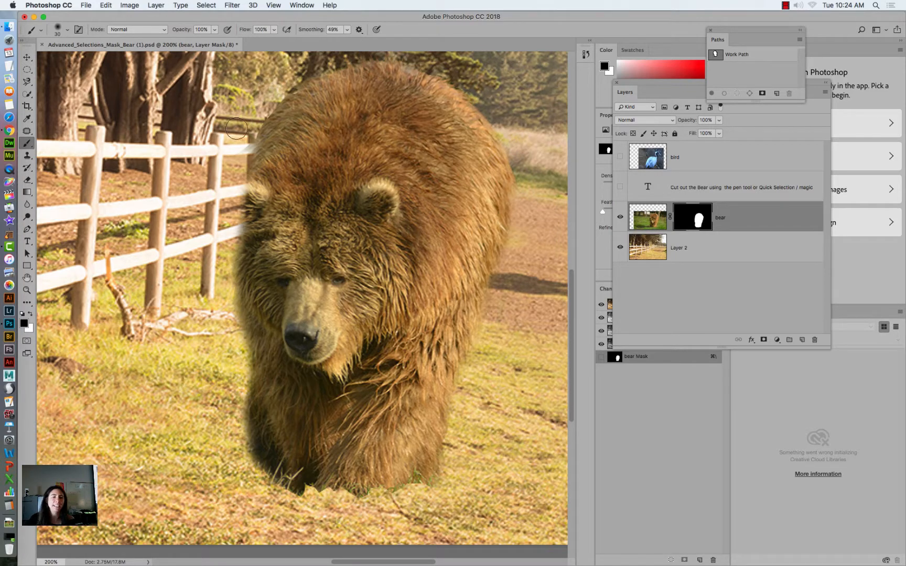
Paint white on the mask at 29% brush opacity over the grass beside the bear's feet to bring back its original shadow.
{"action": "left_click", "coordinate": [31, 314]}
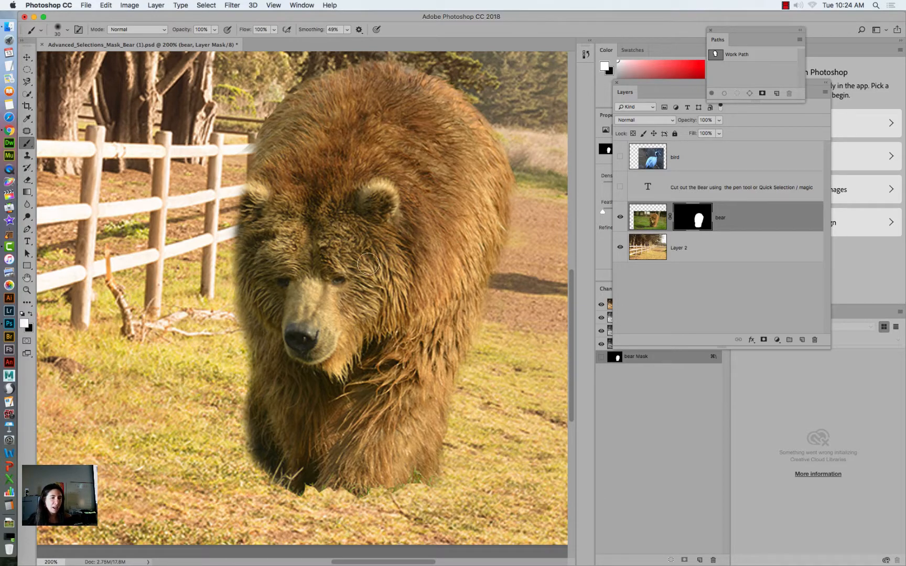
{"action": "left_click_drag", "start_coordinate": [387, 279], "coordinate": [471, 197]}
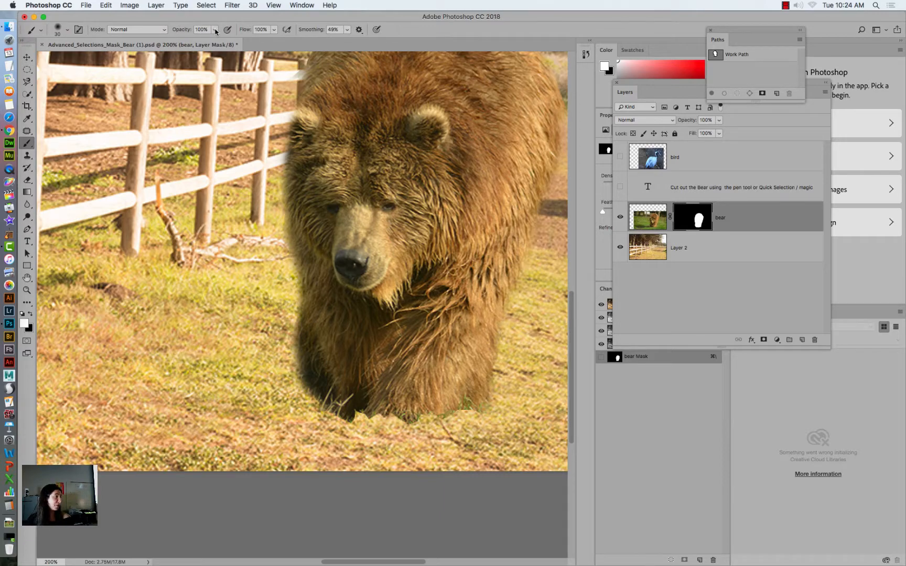
{"action": "left_click", "coordinate": [215, 30]}
{"action": "left_click_drag", "start_coordinate": [213, 44], "coordinate": [184, 45]}
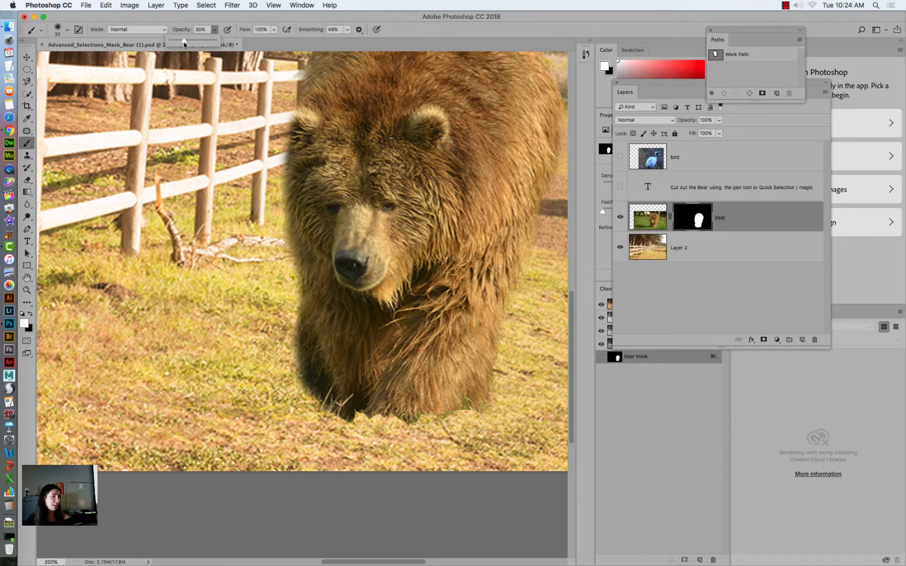
{"action": "mouse_move", "coordinate": [304, 346]}
{"action": "left_mouse_down"}
{"action": "mouse_move", "coordinate": [257, 349]}
{"action": "mouse_move", "coordinate": [219, 383]}
{"action": "mouse_move", "coordinate": [241, 397]}
{"action": "mouse_move", "coordinate": [273, 371]}
{"action": "mouse_move", "coordinate": [326, 407]}
{"action": "mouse_move", "coordinate": [163, 403]}
{"action": "mouse_move", "coordinate": [181, 381]}
{"action": "left_mouse_up"}
{"action": "mouse_move", "coordinate": [124, 365]}
{"action": "left_mouse_down"}
{"action": "mouse_move", "coordinate": [289, 335]}
{"action": "mouse_move", "coordinate": [257, 336]}
{"action": "mouse_move", "coordinate": [271, 330]}
{"action": "mouse_move", "coordinate": [162, 356]}
{"action": "mouse_move", "coordinate": [168, 343]}
{"action": "mouse_move", "coordinate": [224, 340]}
{"action": "mouse_move", "coordinate": [159, 357]}
{"action": "mouse_move", "coordinate": [170, 339]}
{"action": "mouse_move", "coordinate": [276, 331]}
{"action": "mouse_move", "coordinate": [209, 331]}
{"action": "mouse_move", "coordinate": [285, 366]}
{"action": "mouse_move", "coordinate": [68, 379]}
{"action": "mouse_move", "coordinate": [362, 405]}
{"action": "left_mouse_up"}
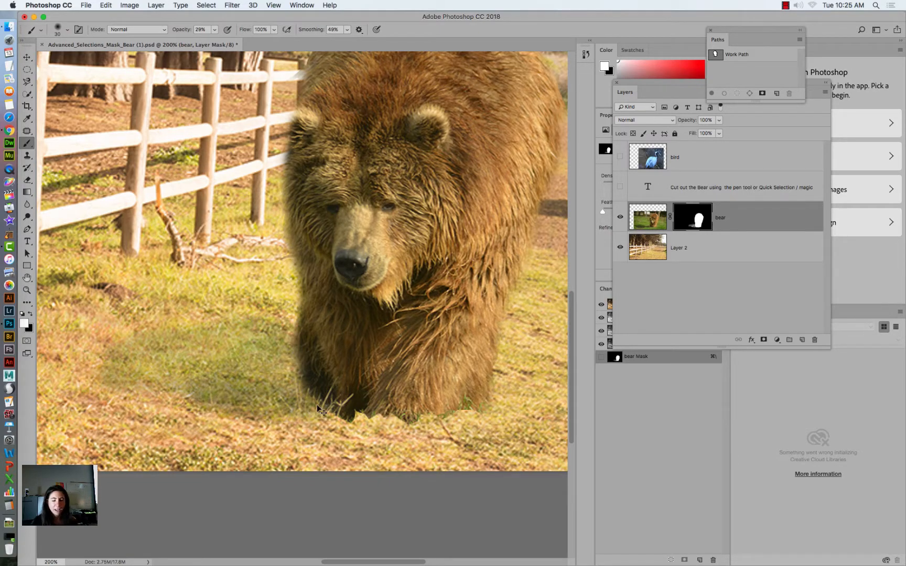
{"action": "key", "text": "super+minus"}
{"action": "key", "text": "super+minus"}
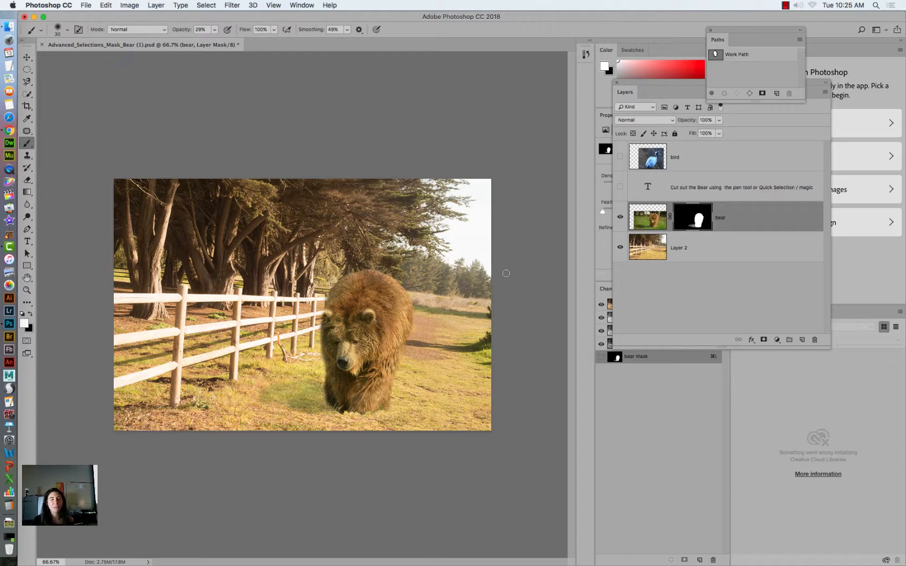
{"action": "left_click", "coordinate": [31, 290]}
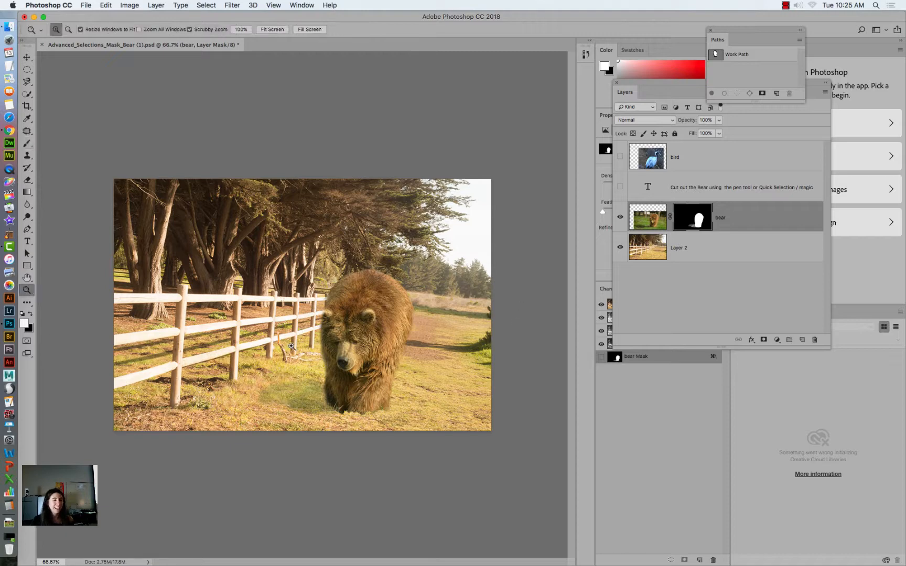
{"action": "left_click", "coordinate": [360, 381]}
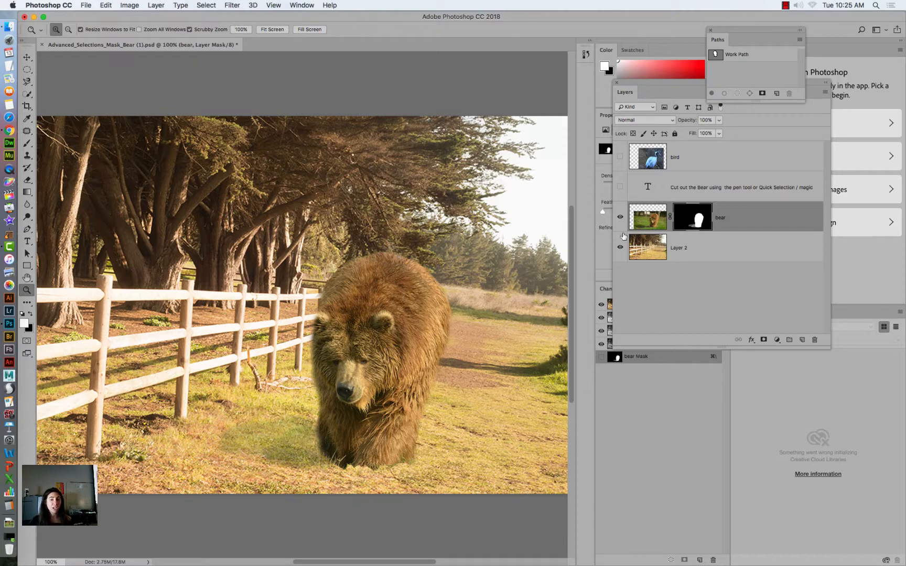
Hide the bear layer, show the bird layer, and move the bird image up to expose its legs.
{"action": "left_click", "coordinate": [620, 217]}
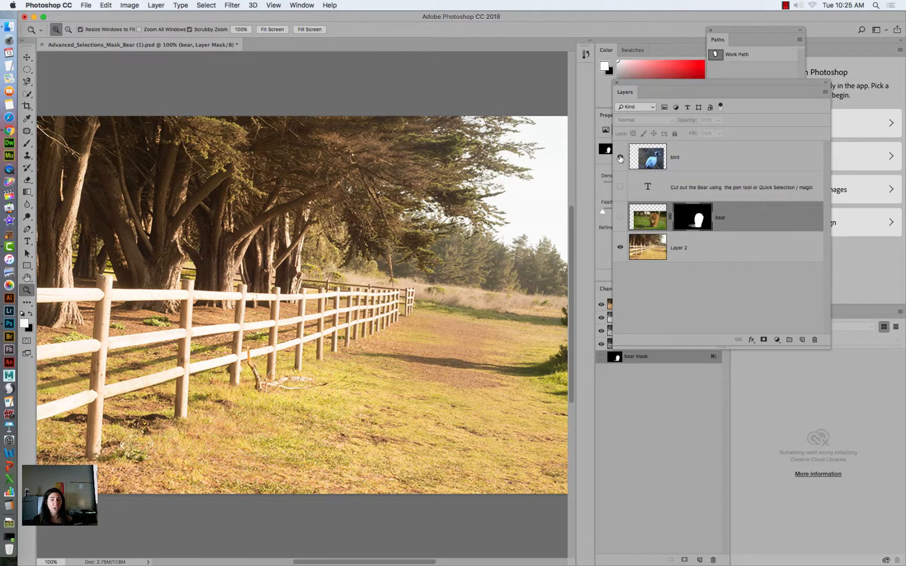
{"action": "left_click", "coordinate": [620, 158]}
{"action": "left_click", "coordinate": [650, 157]}
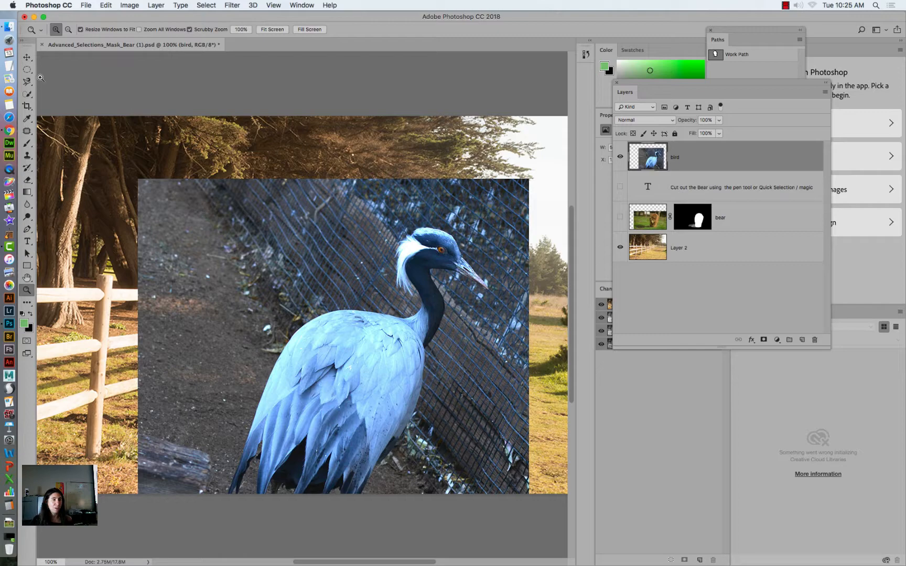
{"action": "left_click", "coordinate": [27, 57]}
{"action": "left_click_drag", "start_coordinate": [373, 359], "coordinate": [378, 288]}
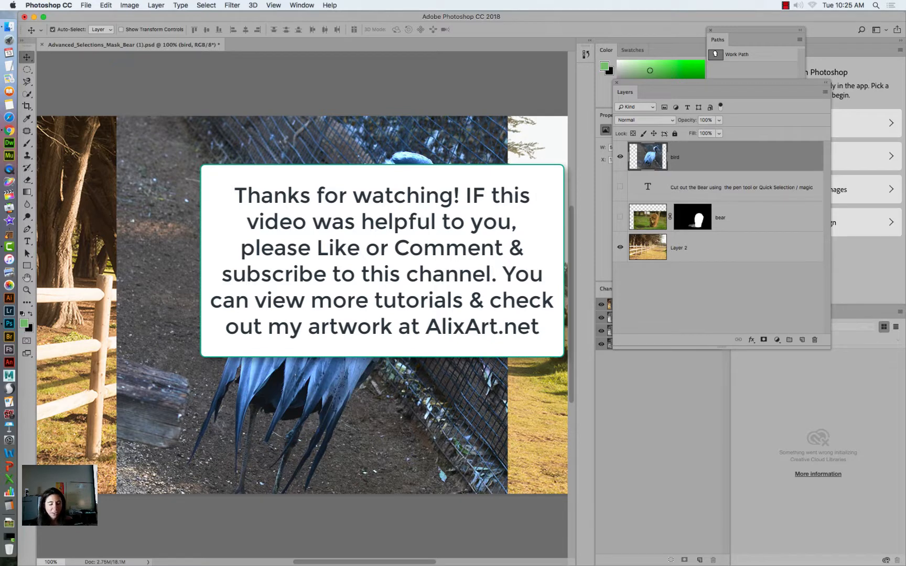
Hide the bird layer, and show and select the bear layer.
{"action": "left_click", "coordinate": [620, 156]}
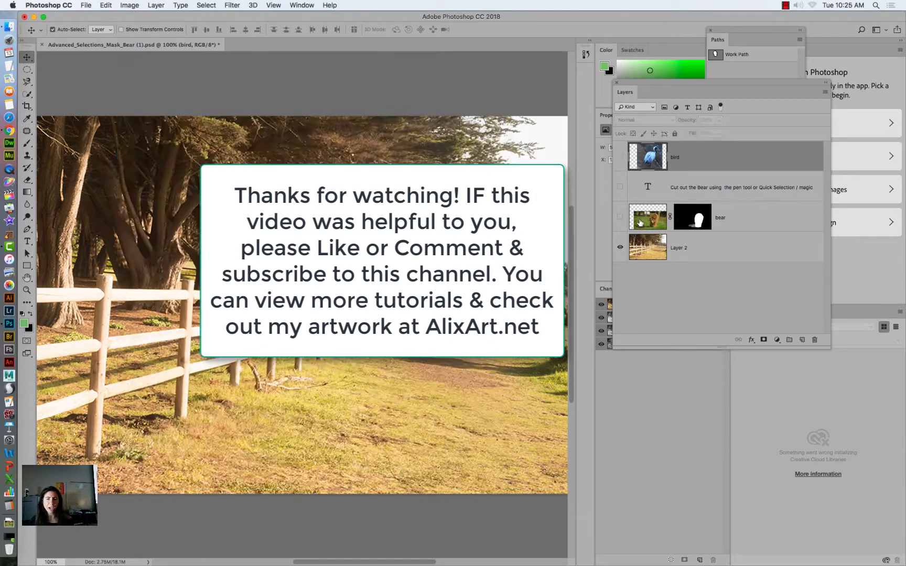
{"action": "left_click", "coordinate": [621, 217]}
{"action": "left_click", "coordinate": [656, 223]}
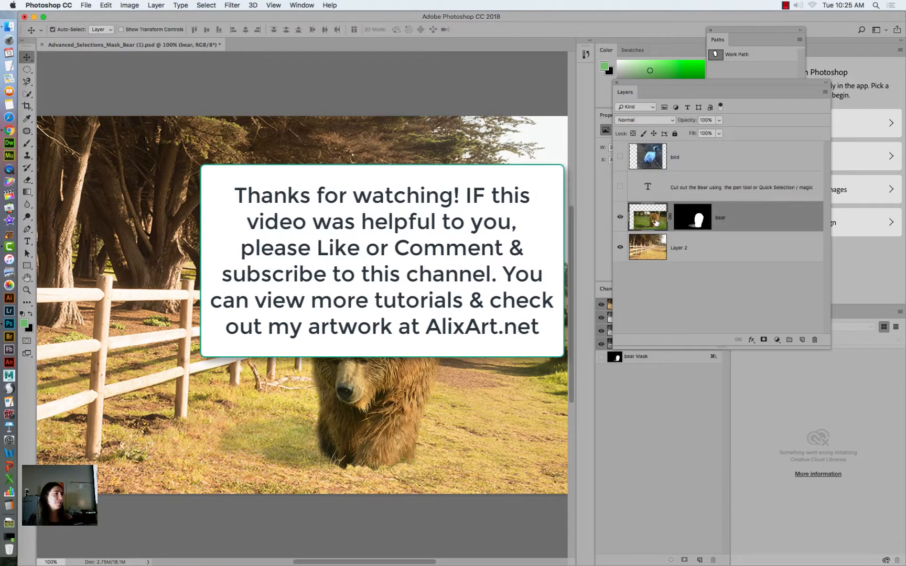